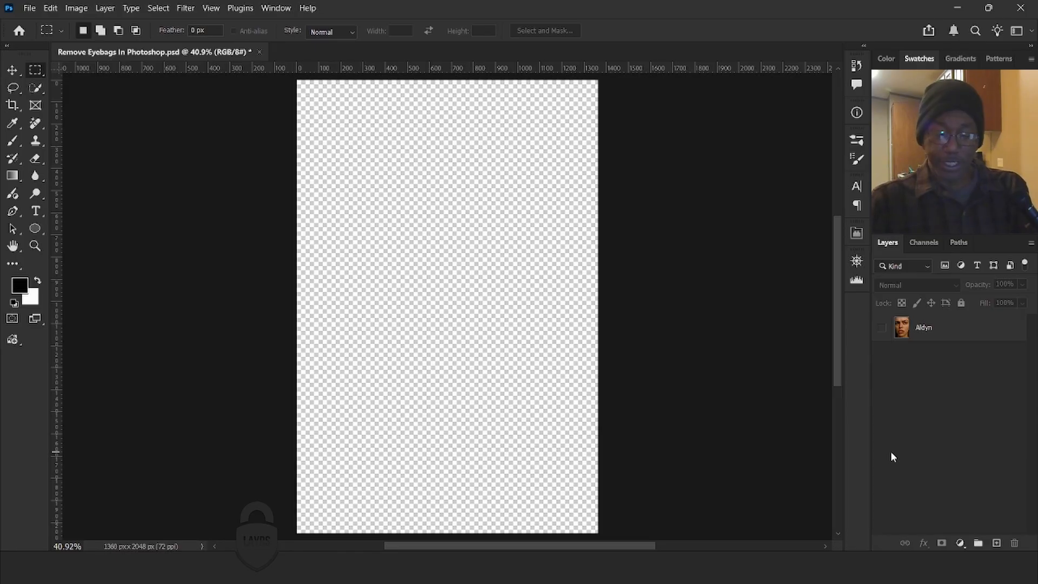
- Show the portrait layer and select it with the Remove tool active
left_click(882, 329)
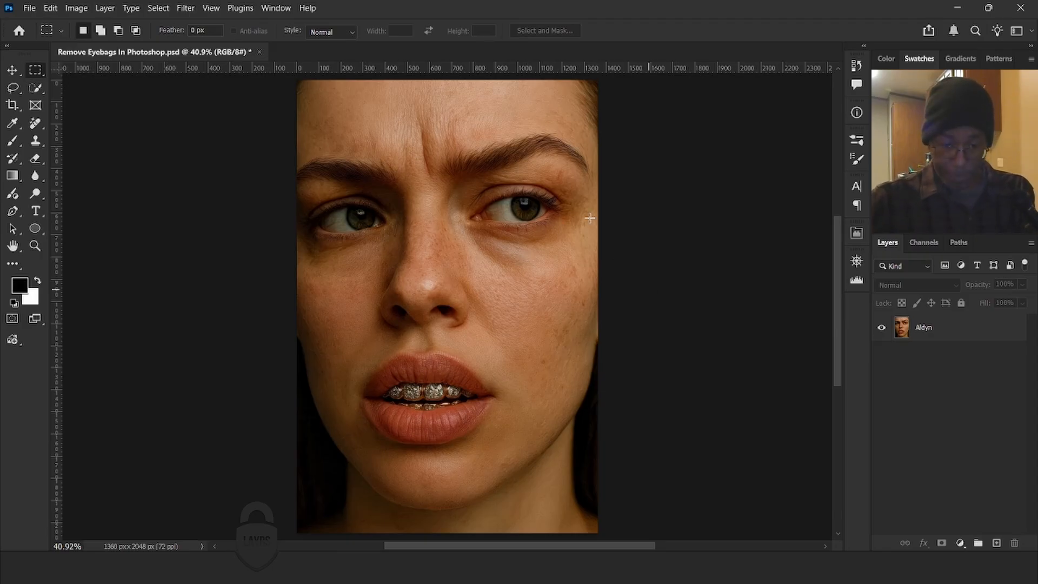
left_click_drag(39, 128, 71, 140)
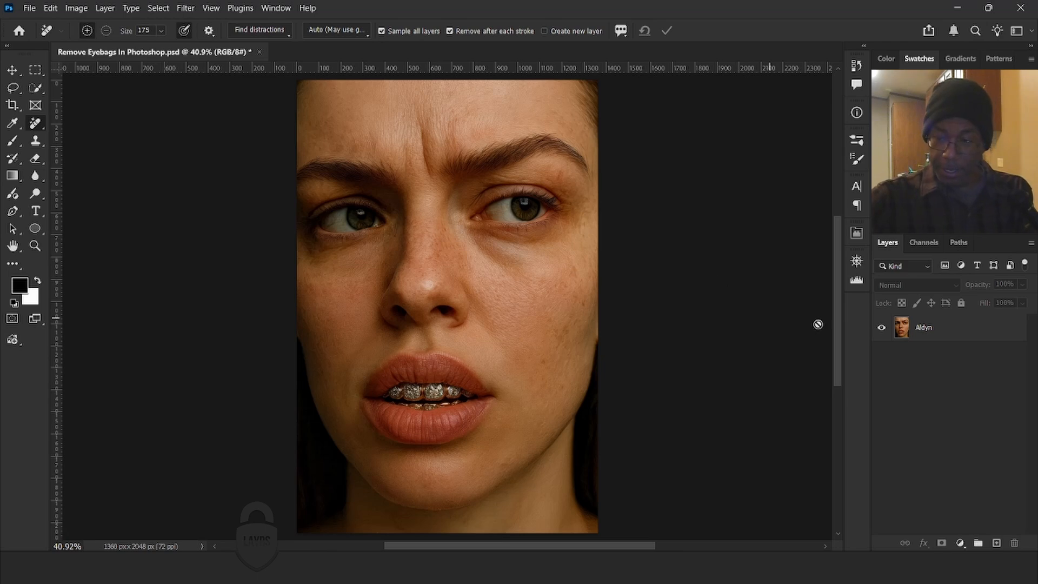
left_click(901, 328)
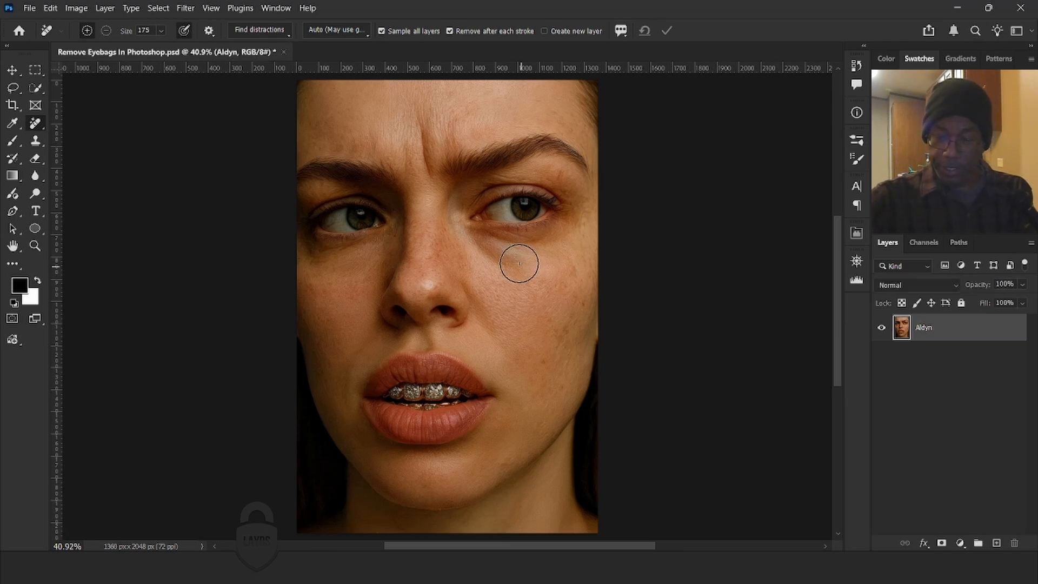
- Try to remove the eye bag under the eye nearer the picture's right edge using the Remove tool at brush size 100
scroll(487, 254, "up", 3)
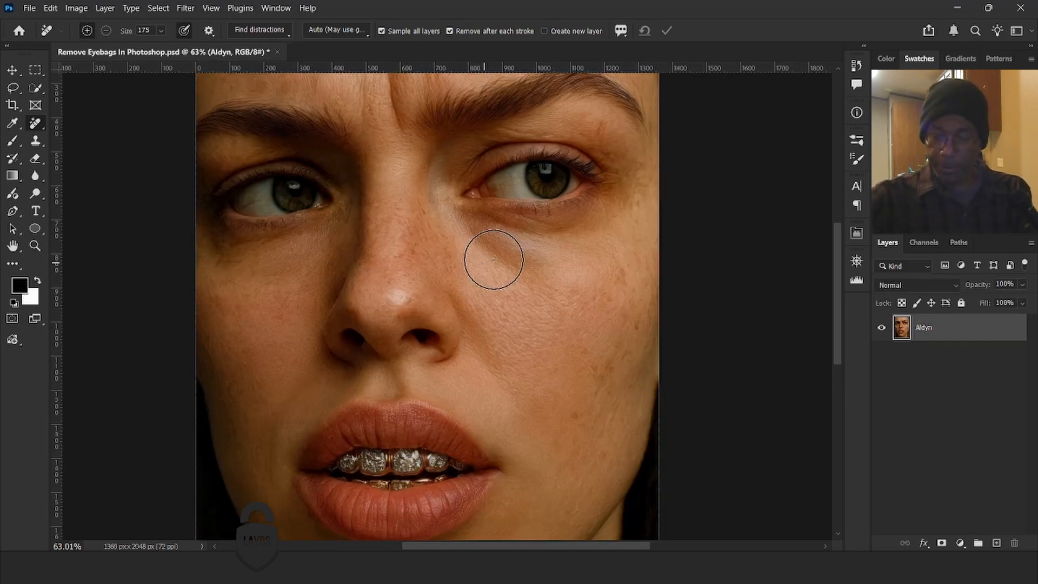
scroll(494, 260, "up", 2)
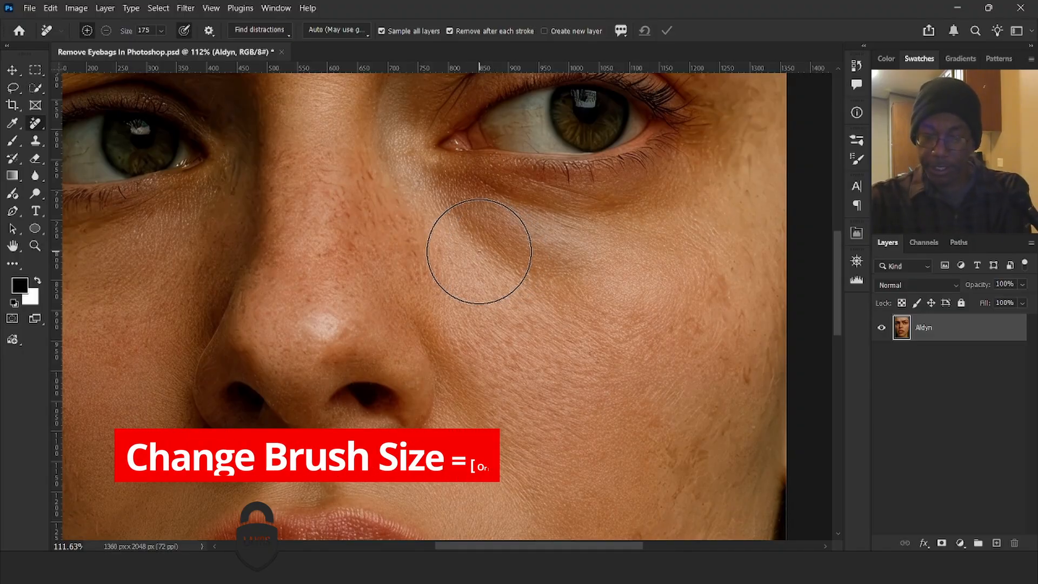
key("bracketleft")
key("bracketleft")
key("bracketleft")
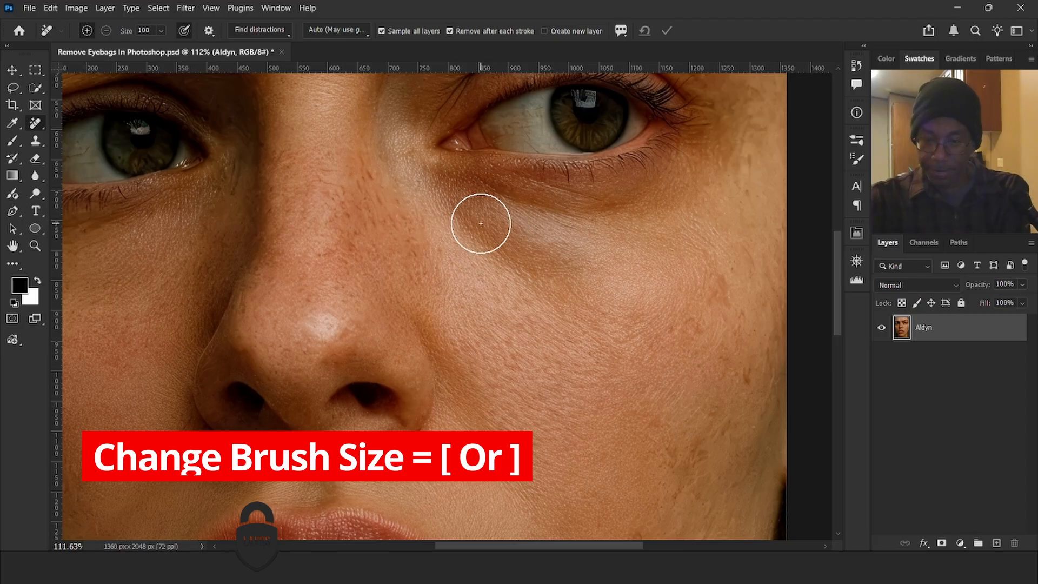
mouse_move(474, 216)
left_mouse_down()
mouse_move(568, 245)
mouse_move(490, 223)
mouse_move(573, 274)
left_mouse_up()
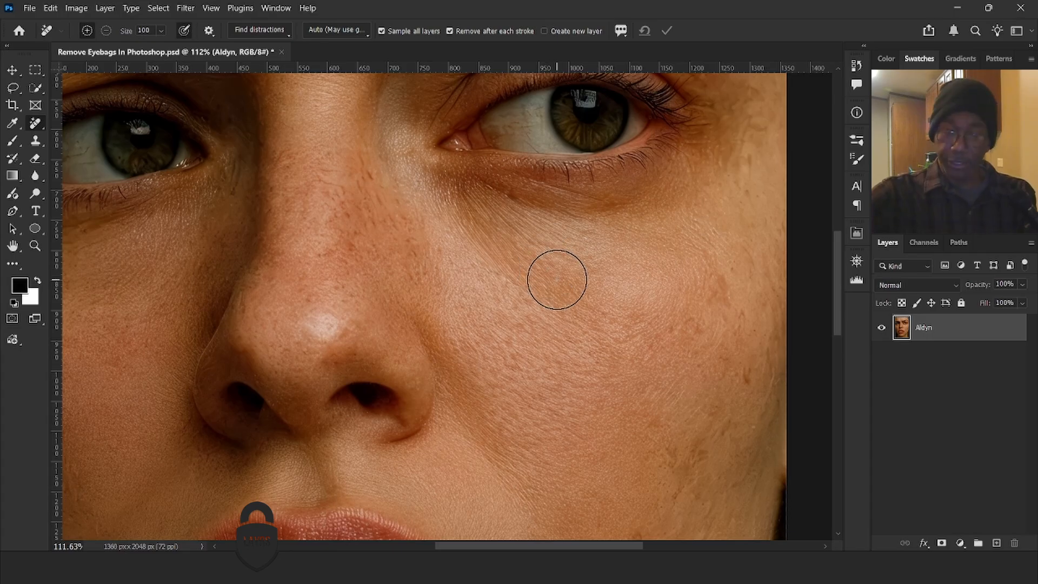
- Undo the Remove tool stroke over the eye bag
scroll(522, 247, "up", 1)
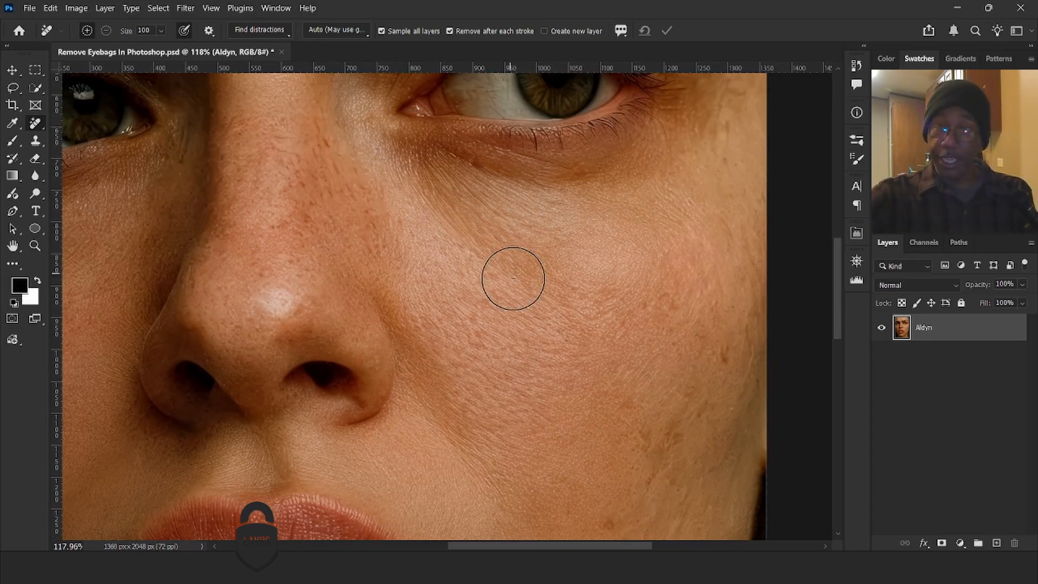
scroll(541, 293, "down", 1)
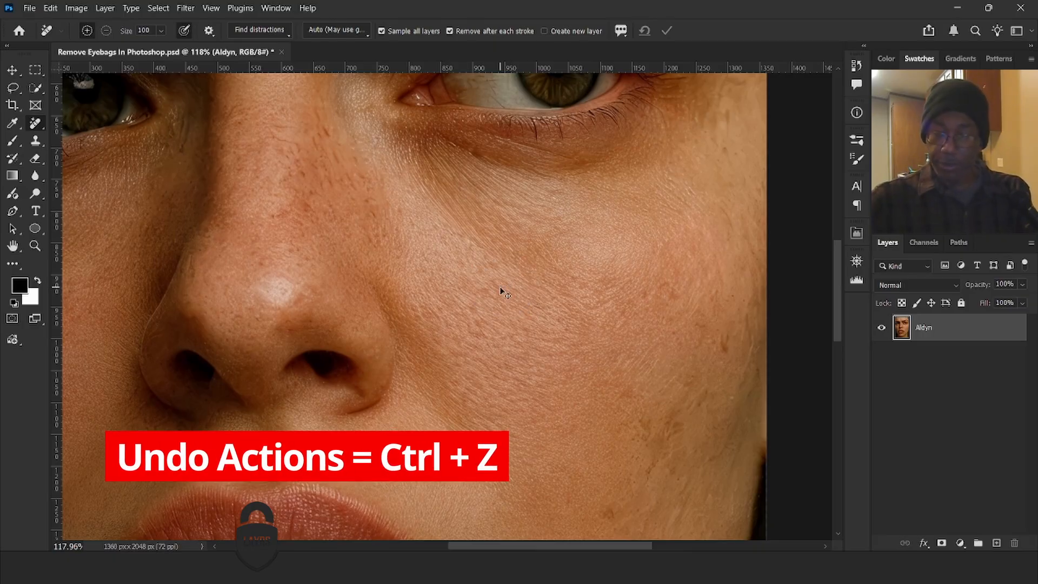
key("ctrl+z")
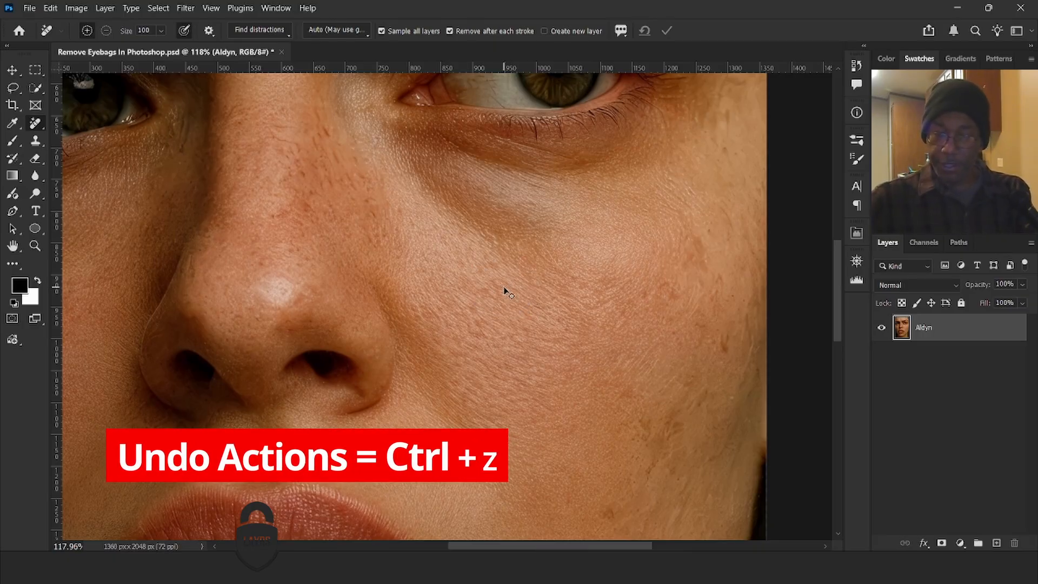
- Duplicate the portrait layer twice and replace "copy" with "Color" in the middle layer's name
scroll(508, 289, "down", 5)
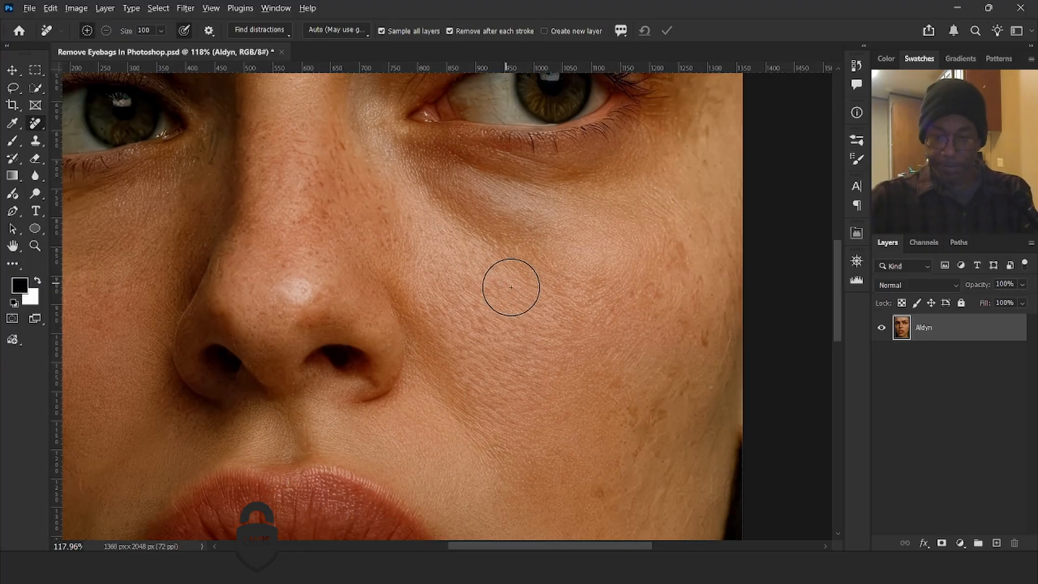
scroll(520, 295, "down", 1)
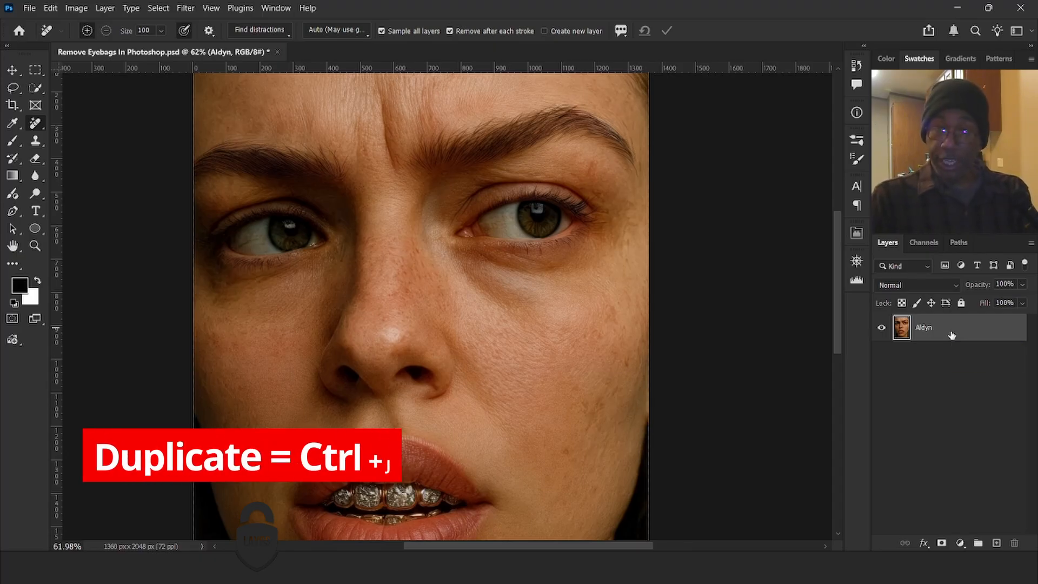
key("ctrl+j")
key("ctrl+j")
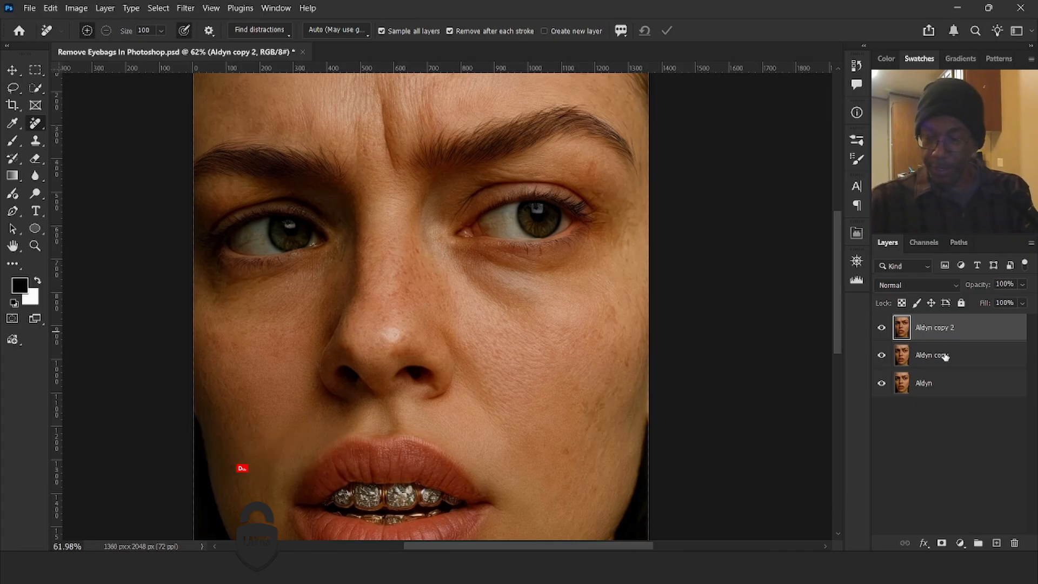
double_click(935, 356)
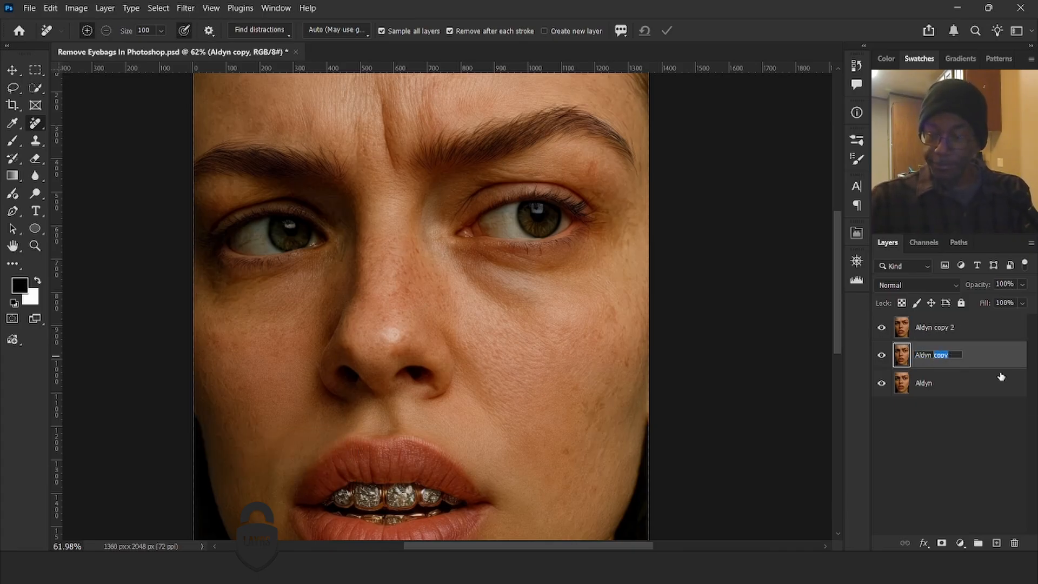
type("Color")
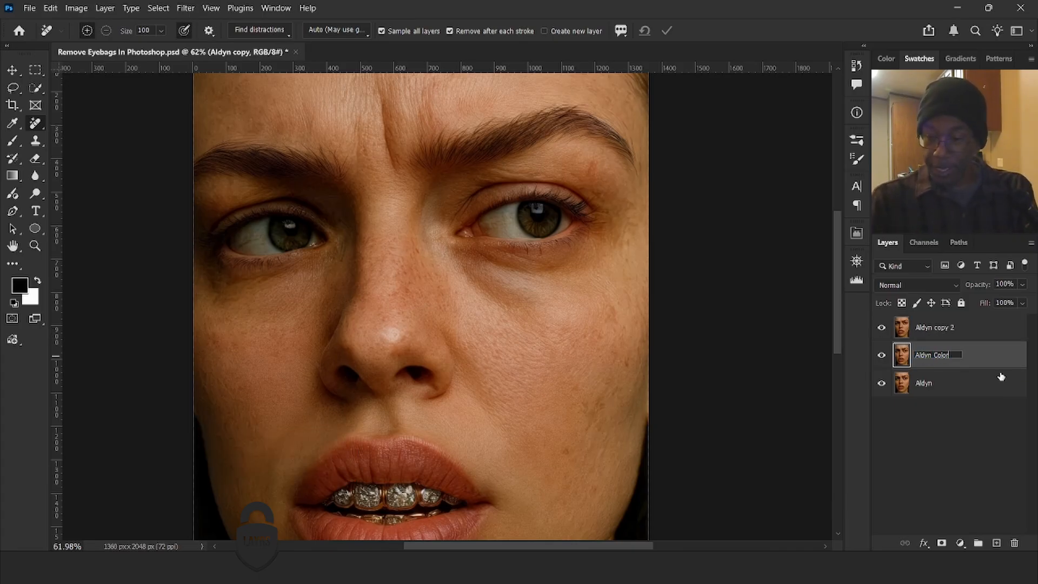
- Replace "copy 2" with "Texture" in the uppermost layer's name and hide that layer
double_click(951, 330)
left_click_drag(955, 328, 934, 342)
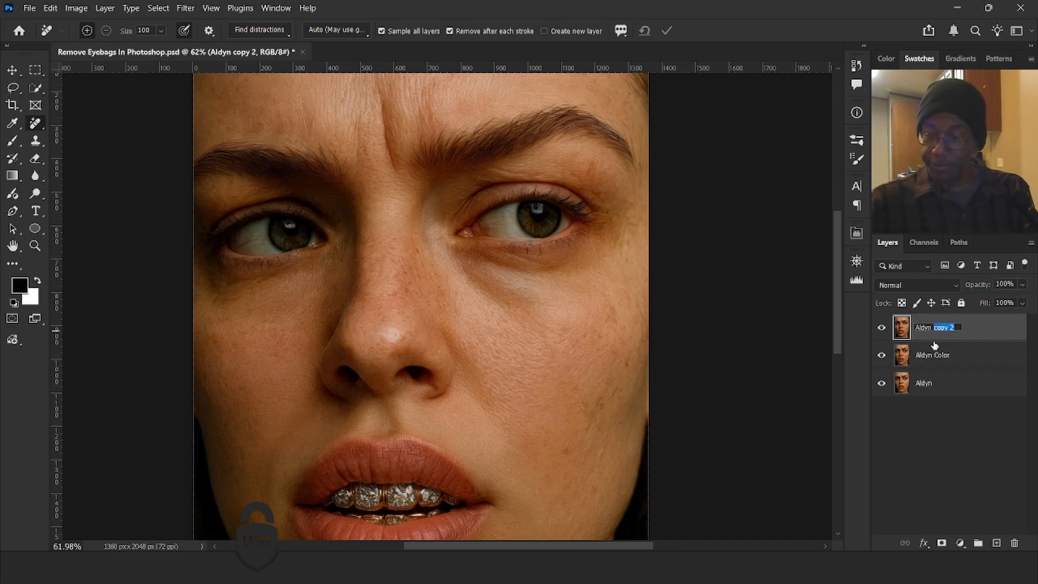
type("Texture")
left_click(970, 402)
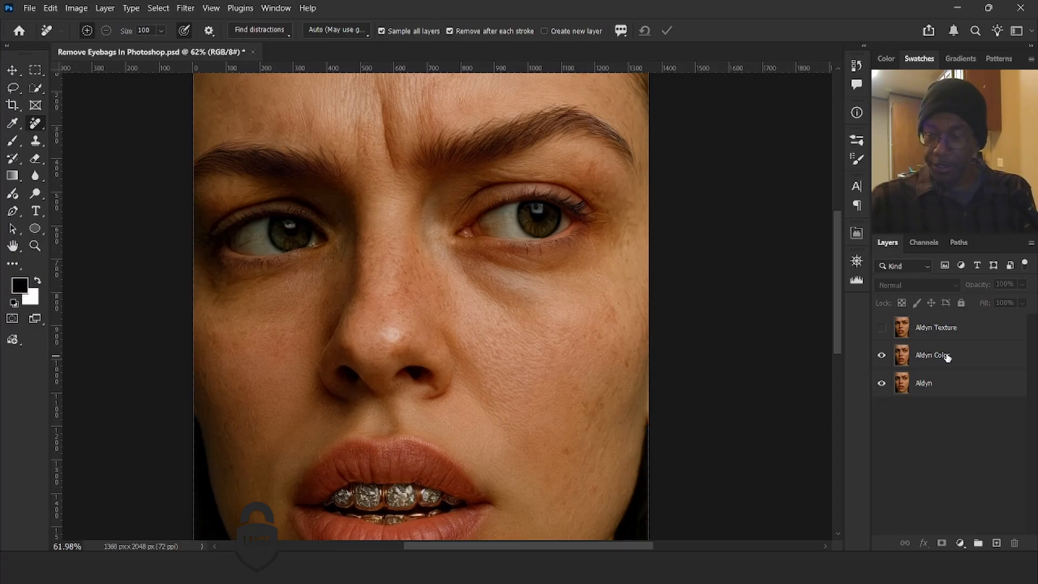
- Apply a Gaussian Blur with a radius of 12.5 pixels to the Color layer
left_click(948, 357)
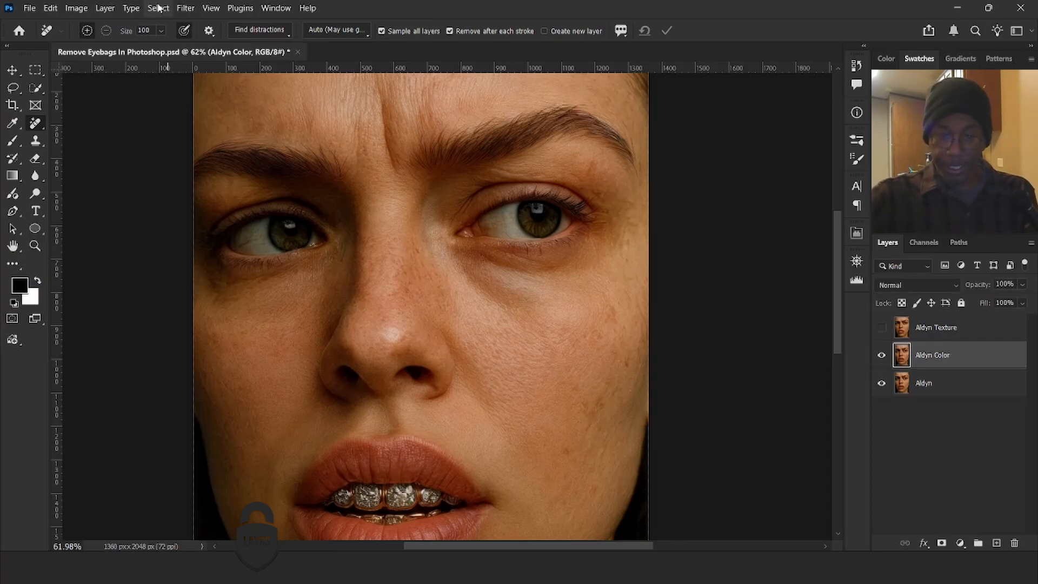
left_click(185, 8)
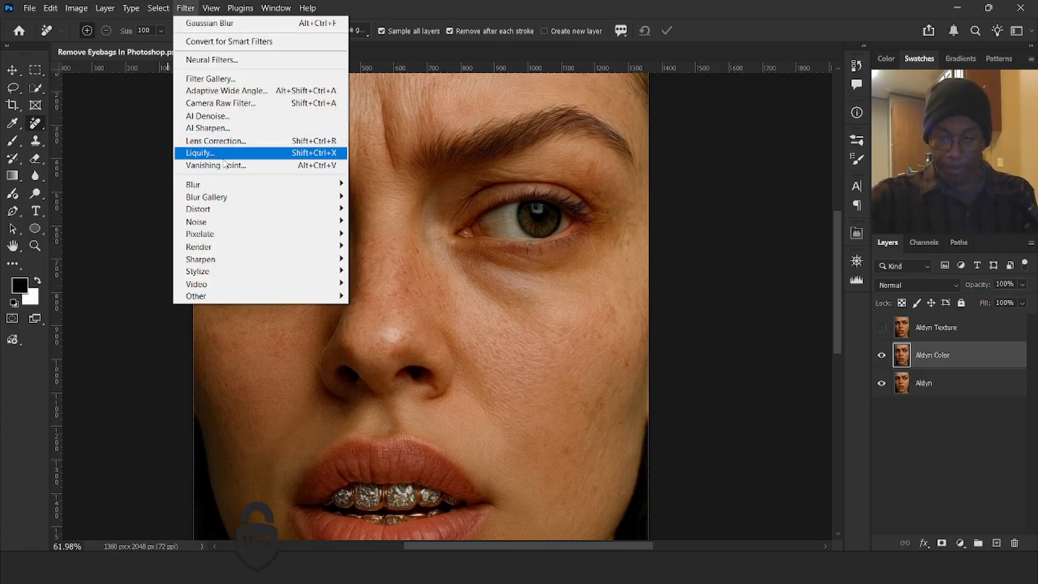
mouse_move(235, 185)
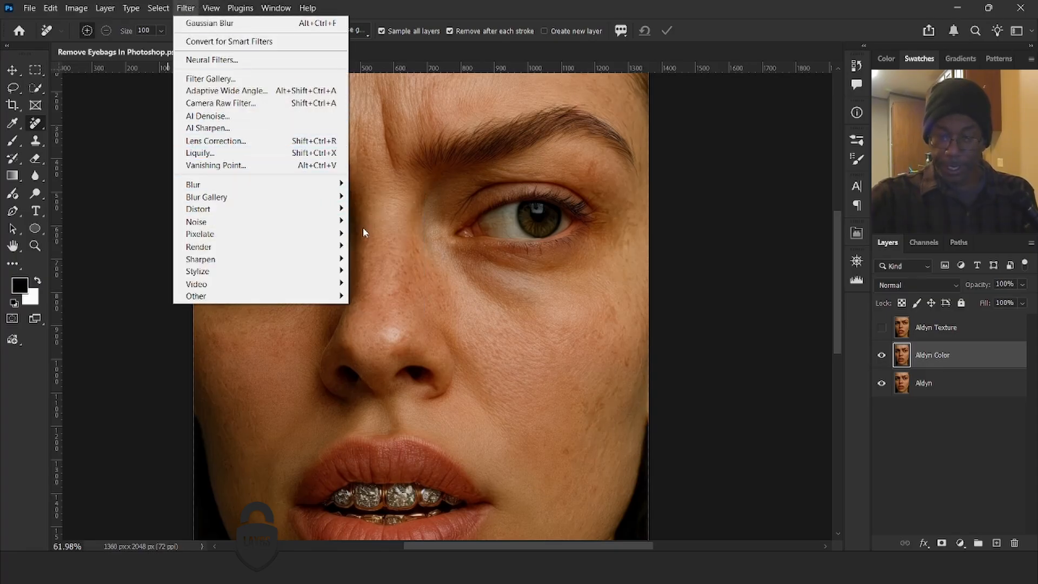
mouse_move(339, 196)
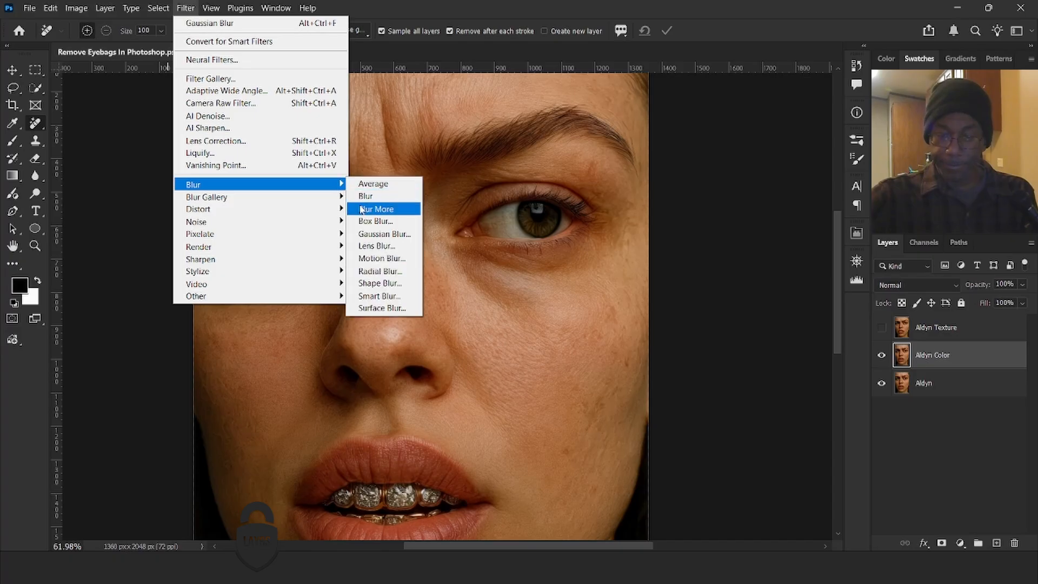
left_click(377, 234)
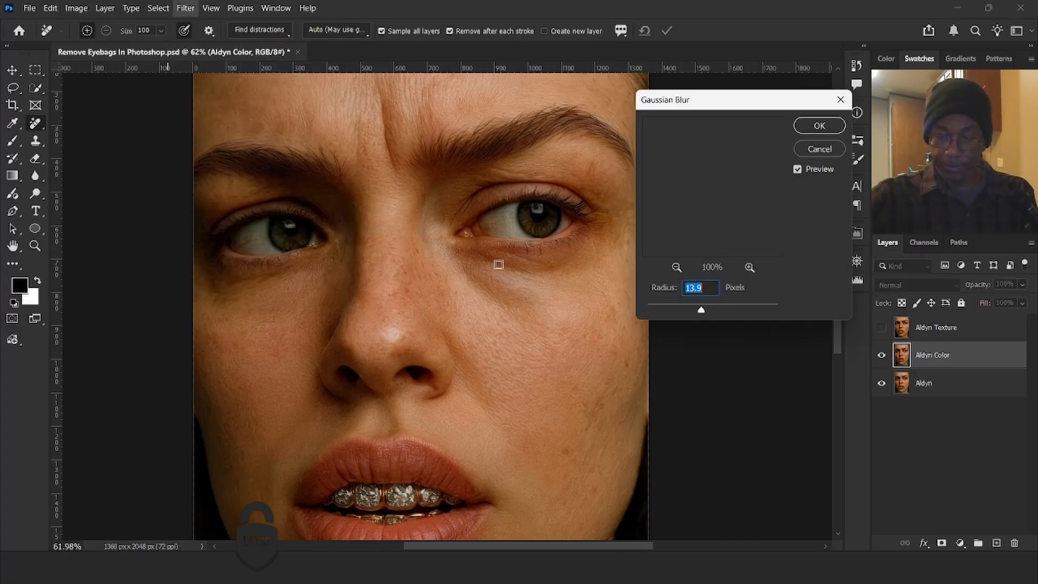
left_click_drag(702, 310, 701, 310)
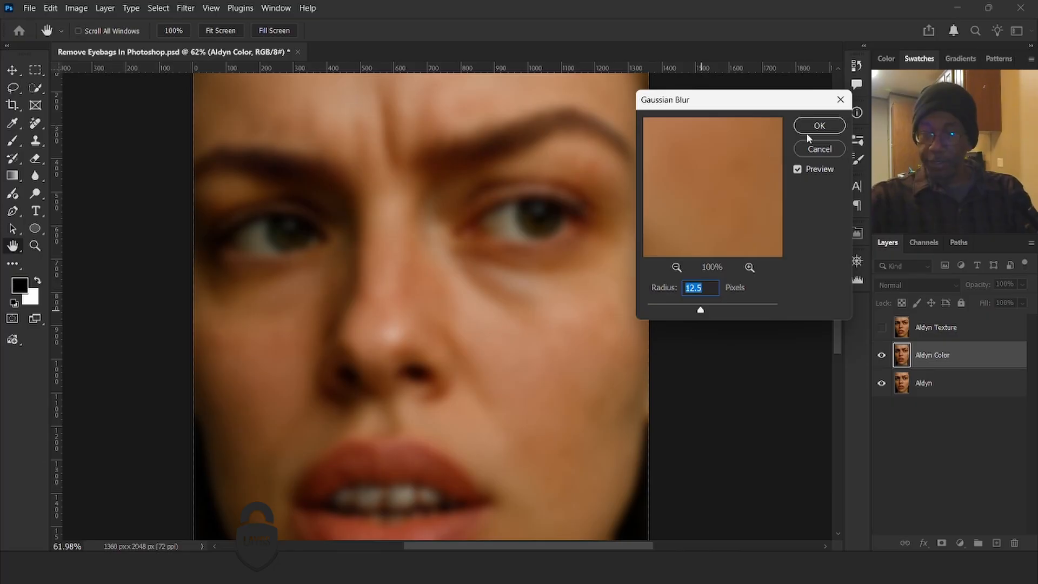
left_click(819, 126)
key("j")
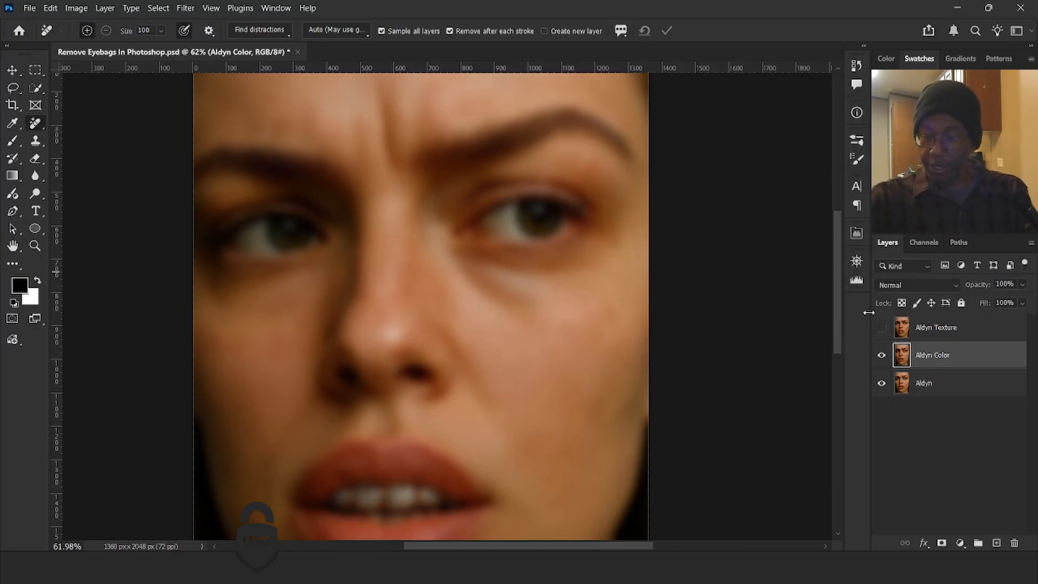
- Show the Texture layer and use Apply Image on it with the Color layer as source, Subtract blending, scale 2 and offset 128
left_click(952, 331)
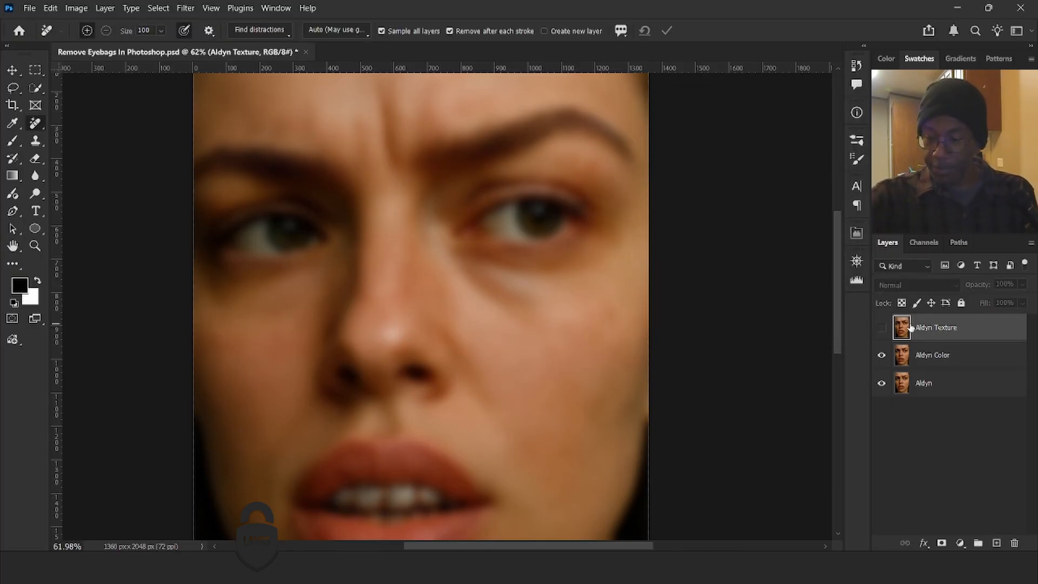
left_click(884, 328)
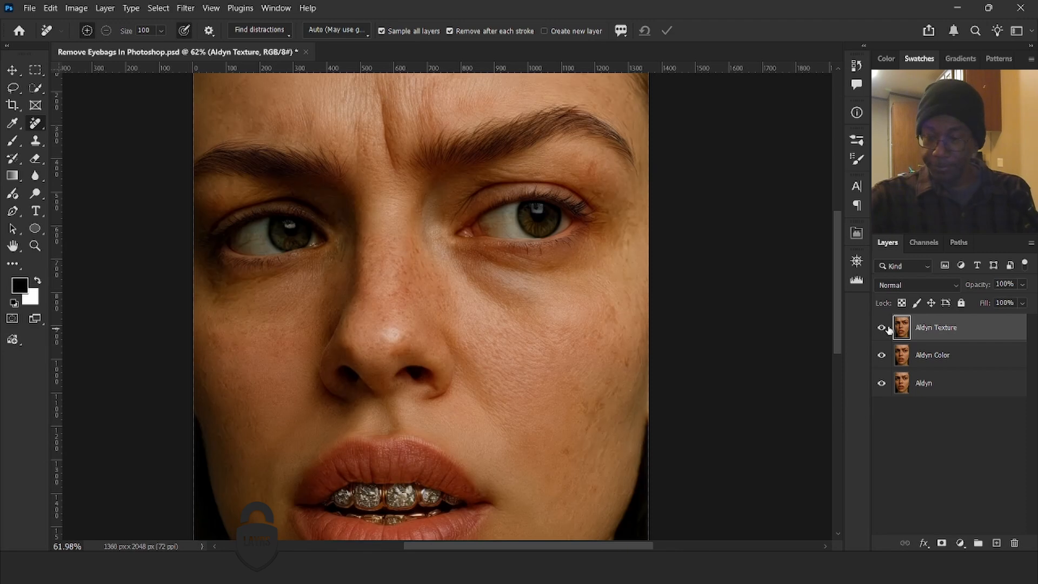
left_click(76, 7)
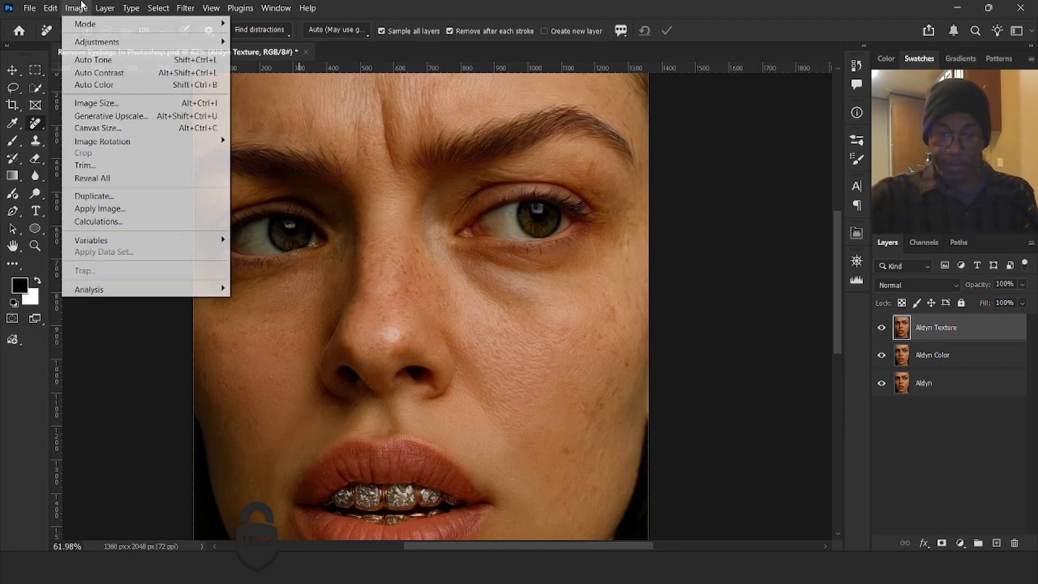
left_click(130, 208)
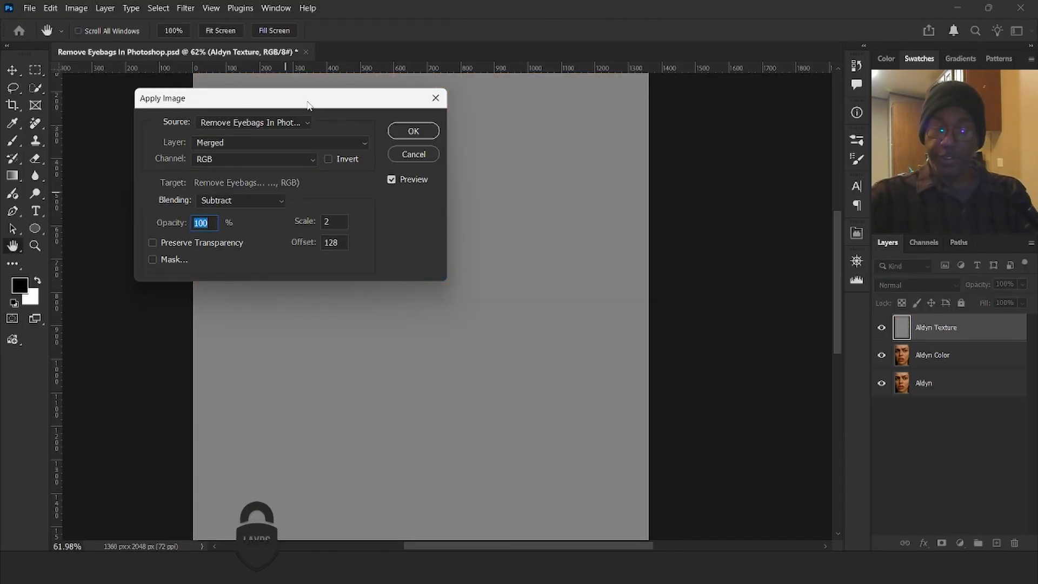
left_click_drag(310, 101, 375, 107)
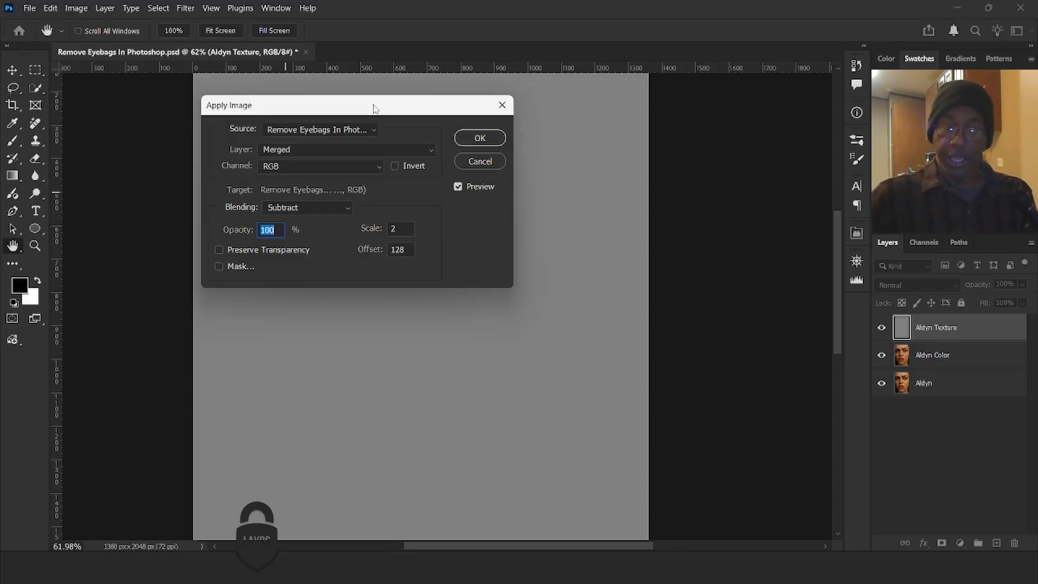
left_click(430, 151)
left_click(340, 199)
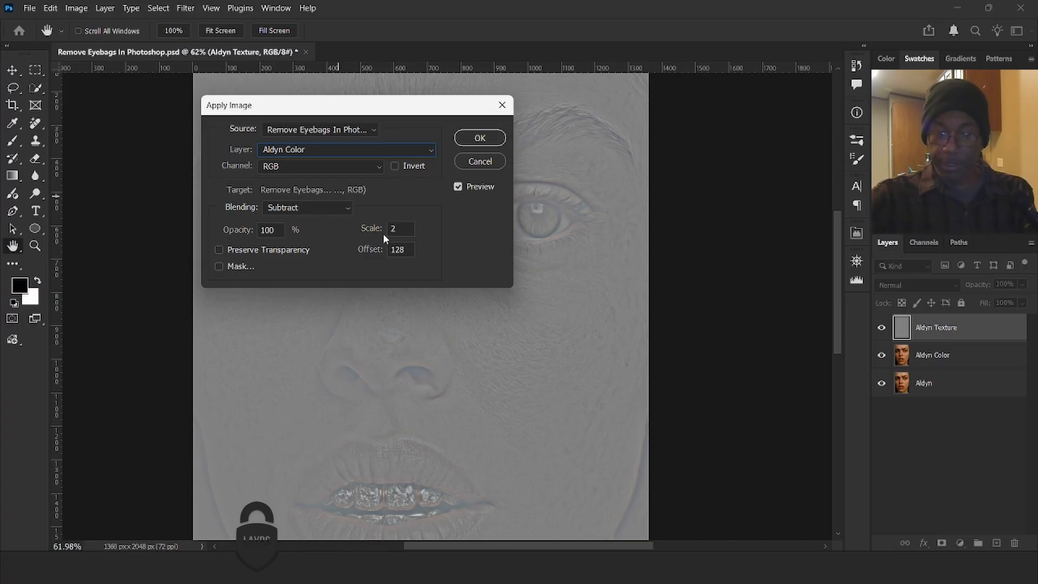
left_click(470, 141)
key("j")
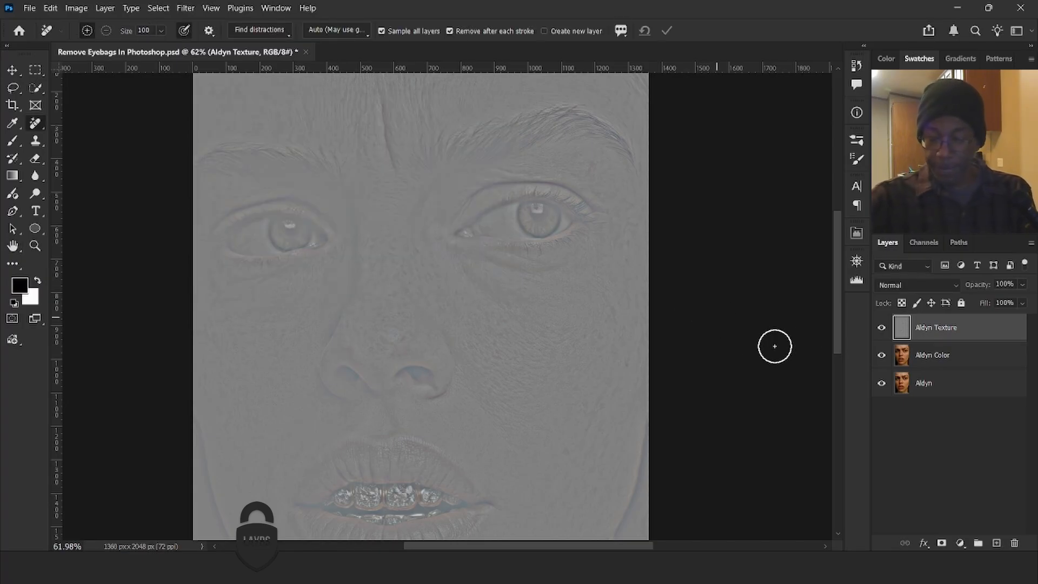
- Set the Texture layer's blend mode to Linear Light and compare the combined layers with the original portrait layer alone
left_click(911, 284)
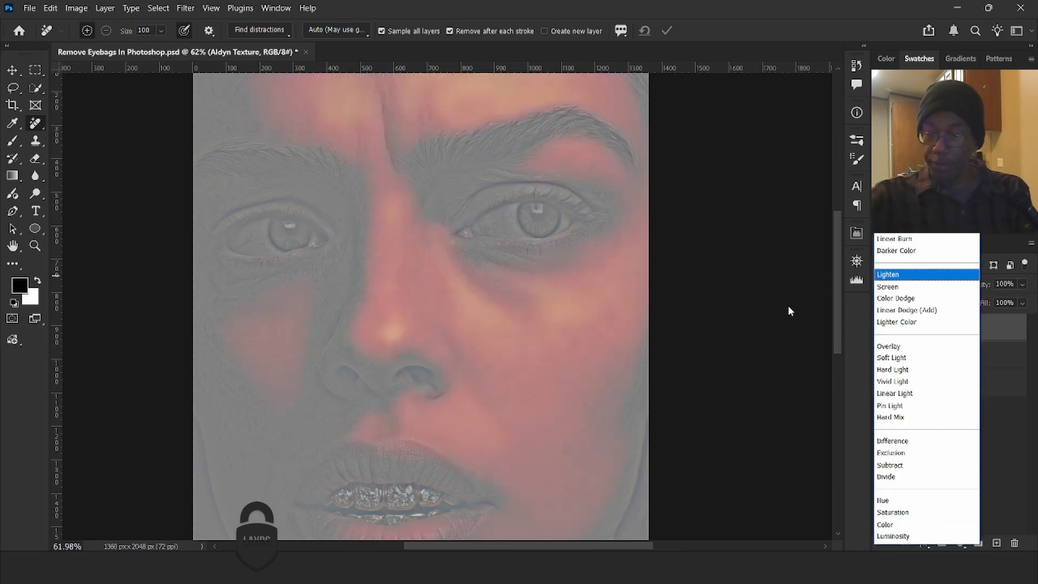
left_click(894, 393)
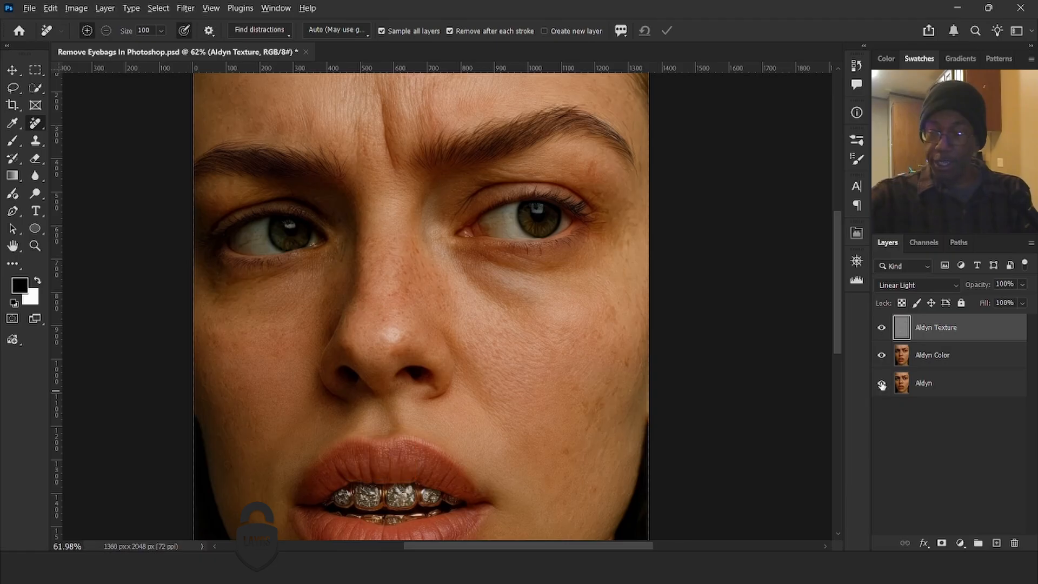
left_click(882, 385, "alt")
left_click(882, 386, "alt")
left_click(882, 385, "alt")
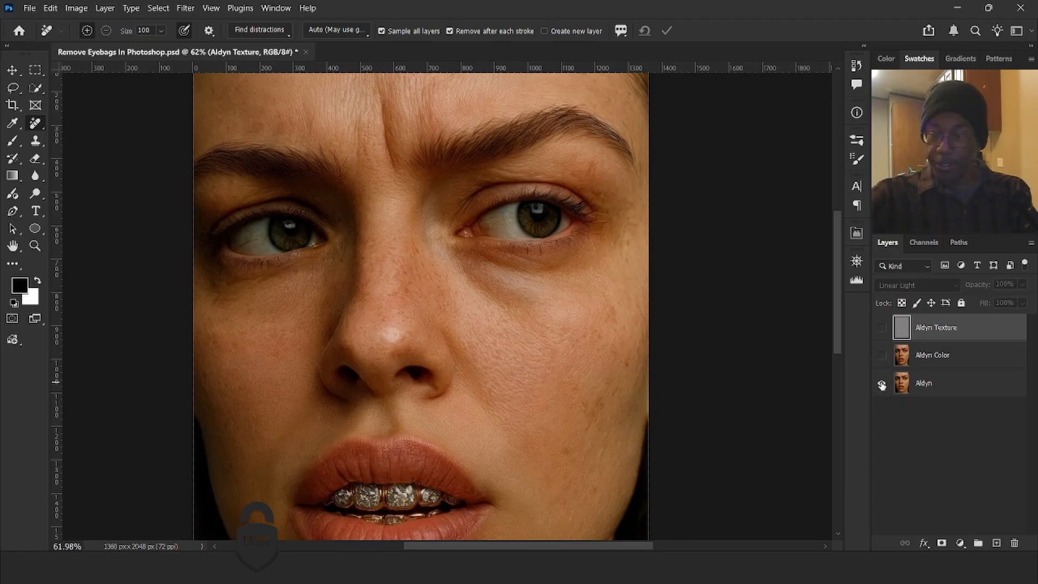
left_click(881, 385, "alt")
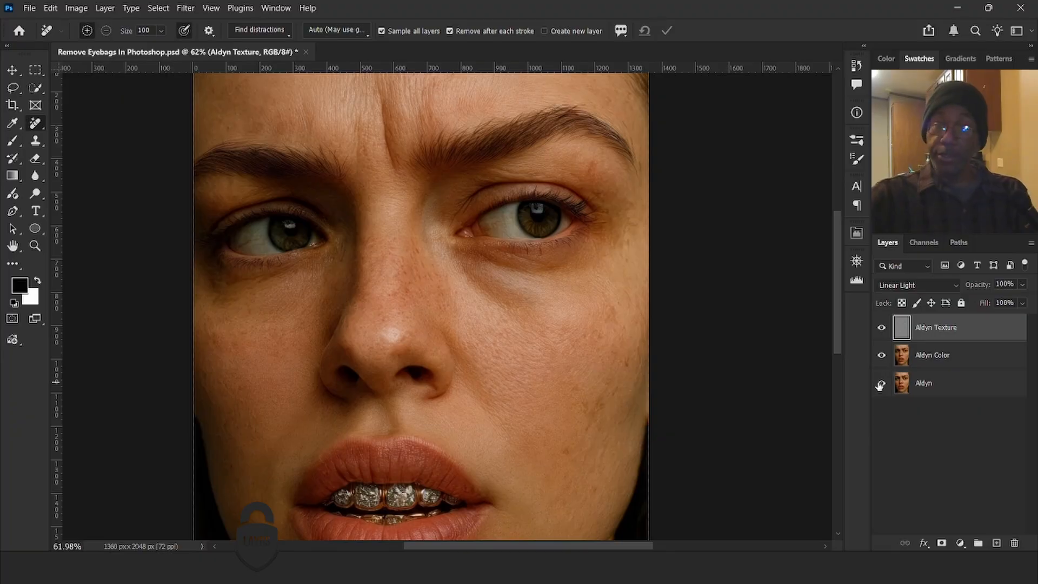
- On the Color layer, with Texture hidden and Sample all layers off, paint over the eye bag below the subject's left eye with the Remove tool
left_click(945, 361)
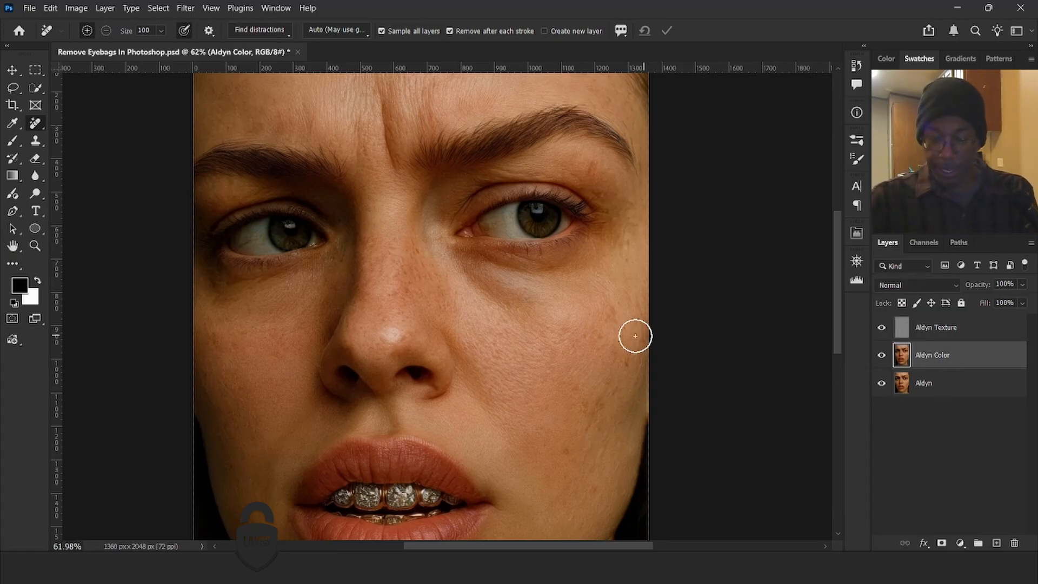
scroll(539, 294, "up", 3)
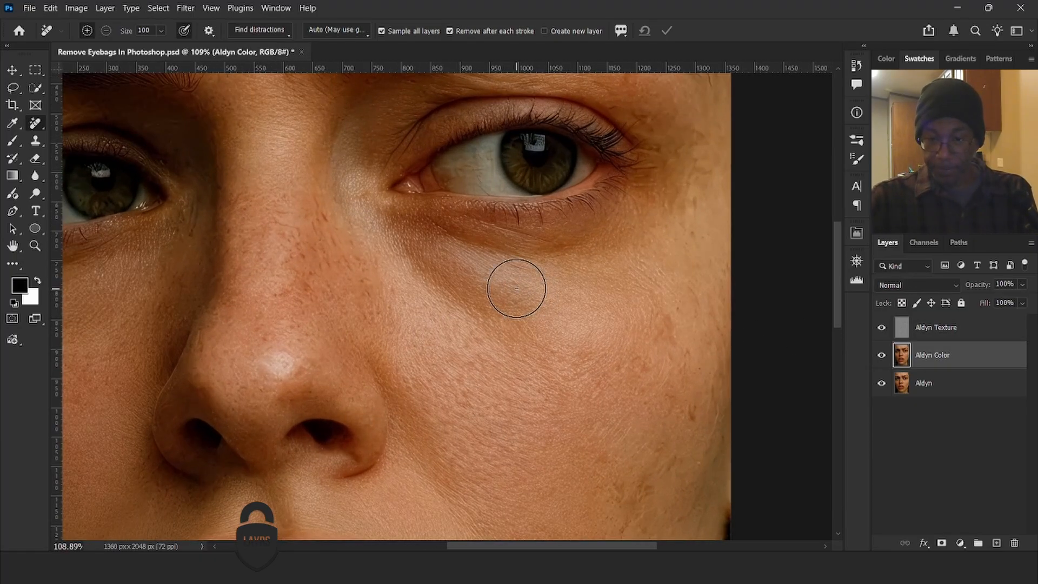
left_click(882, 328)
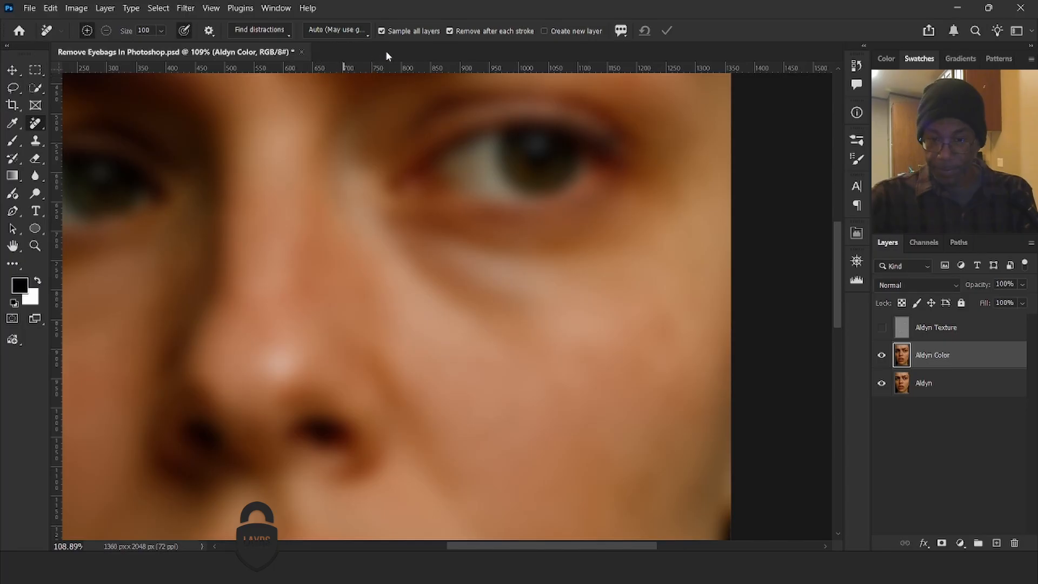
left_click(381, 31)
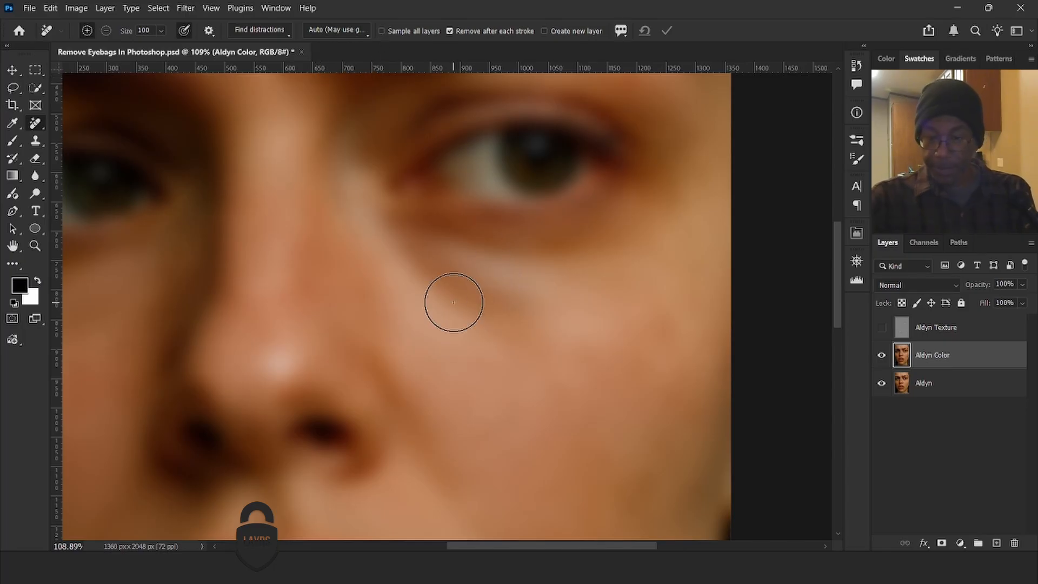
left_click_drag(417, 251, 495, 299)
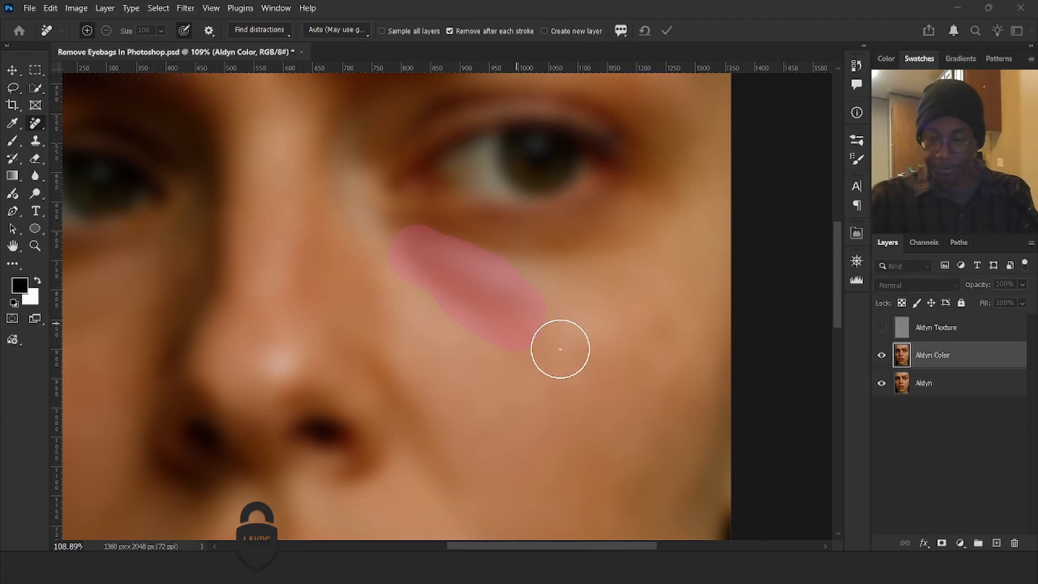
- Show the Texture layer and compare the retouched under-eye area with the original portrait layer alone
left_click(882, 328)
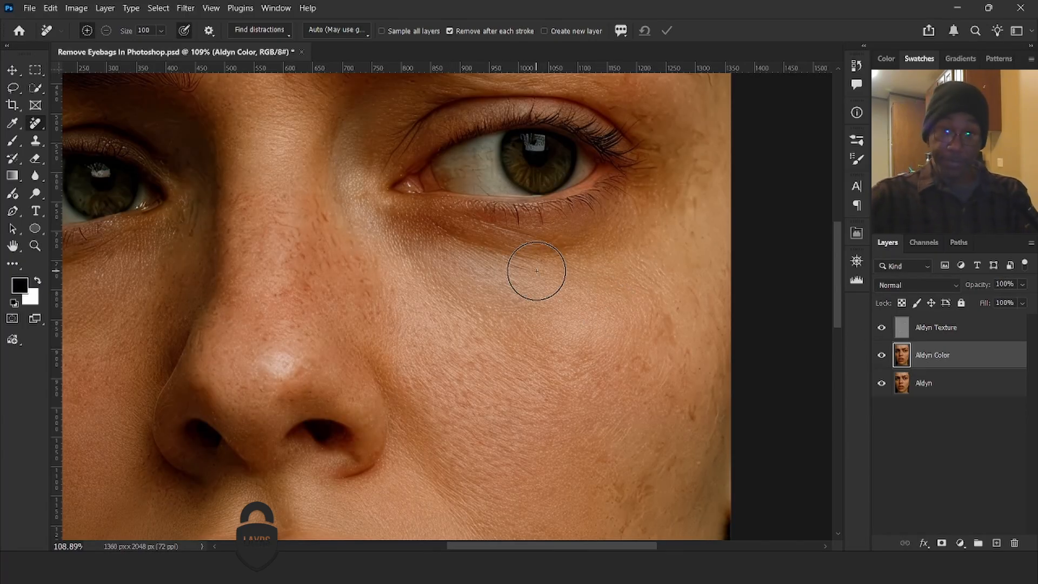
scroll(493, 281, "down", 2)
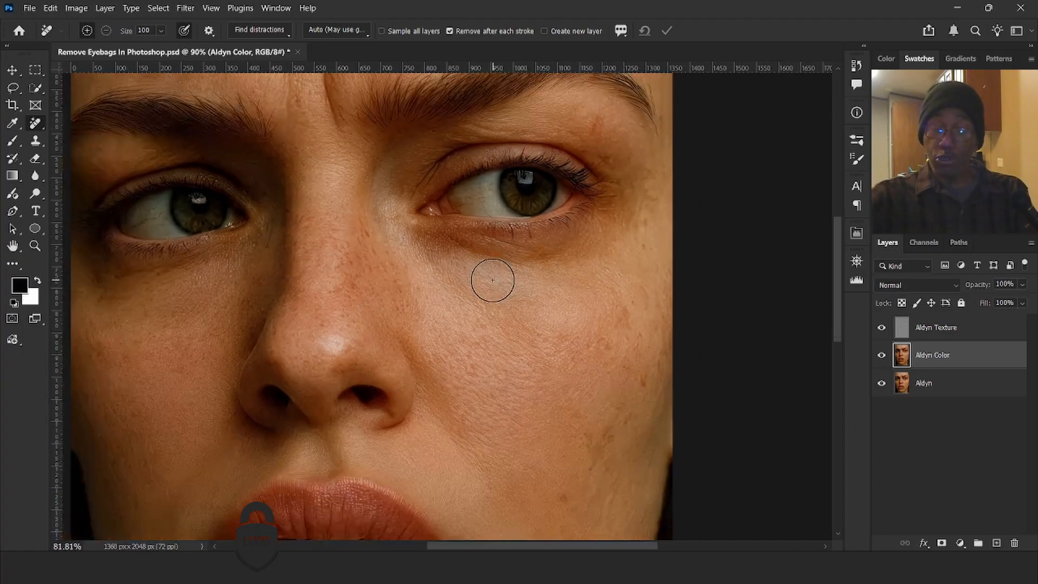
scroll(493, 280, "down", 2)
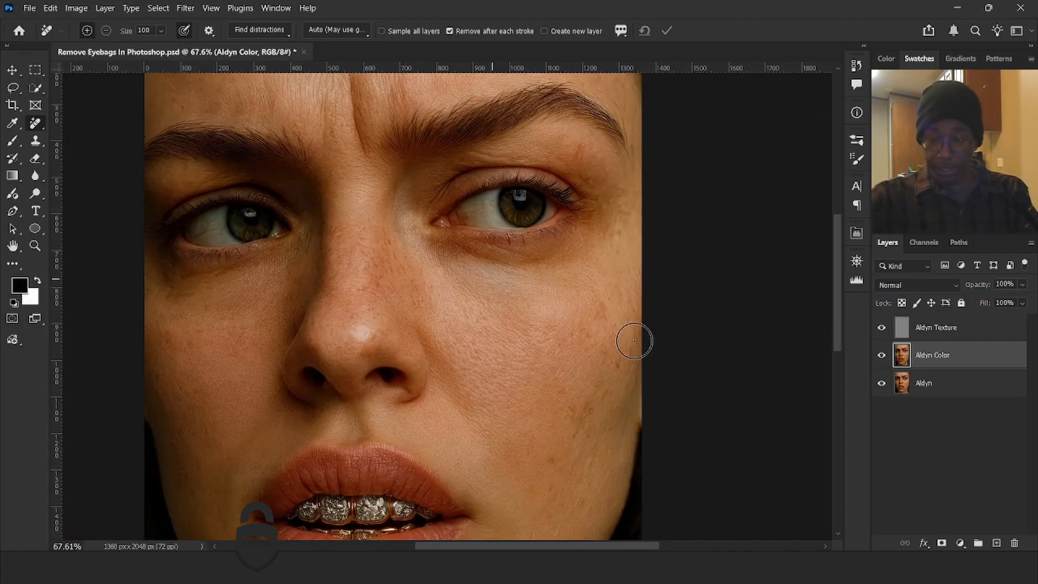
left_click(882, 385, "alt")
left_click(882, 385, "alt")
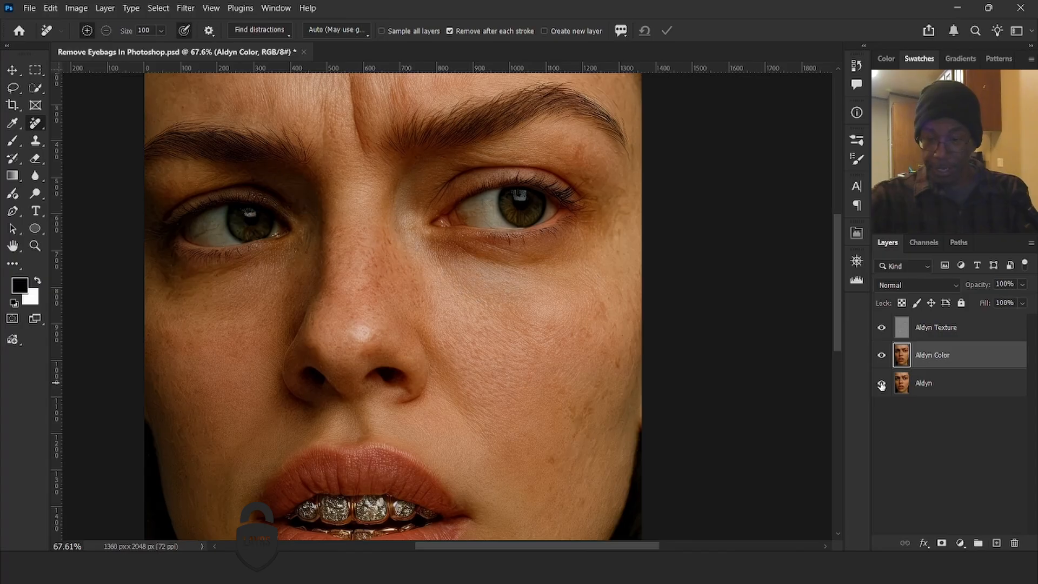
left_click(882, 385, "alt")
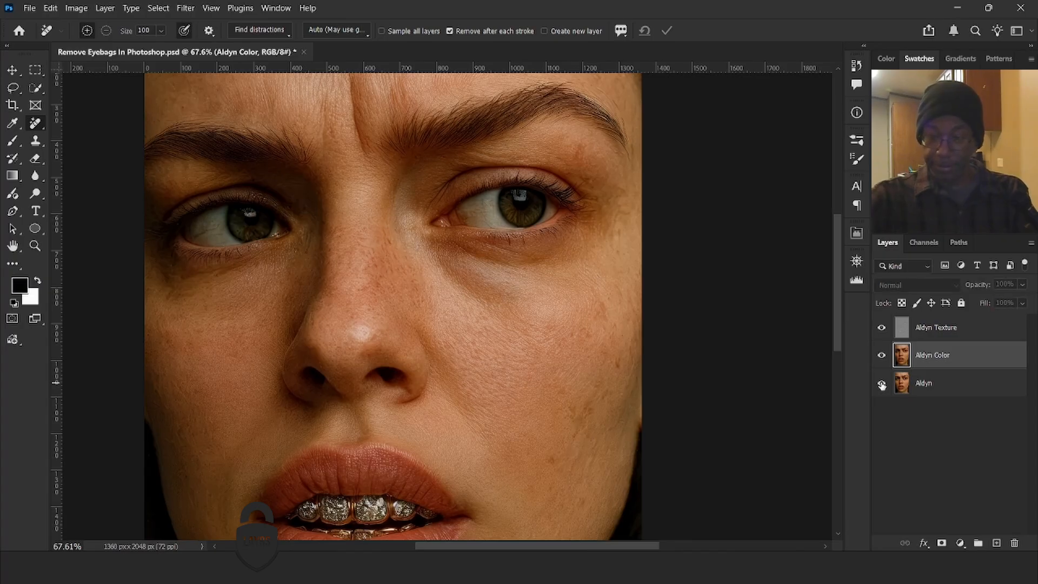
left_click(882, 385, "alt")
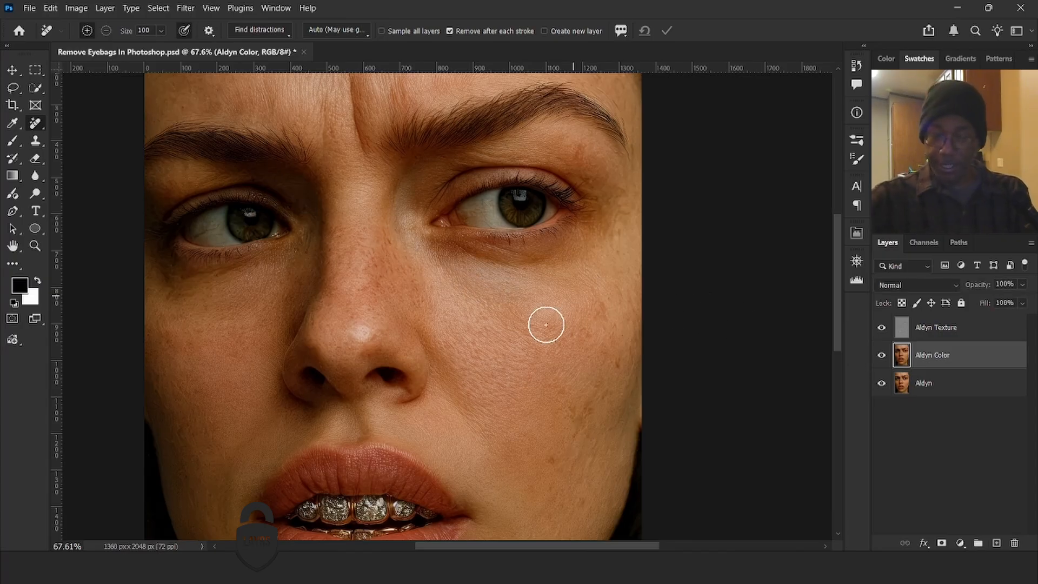
scroll(502, 313, "right", 1)
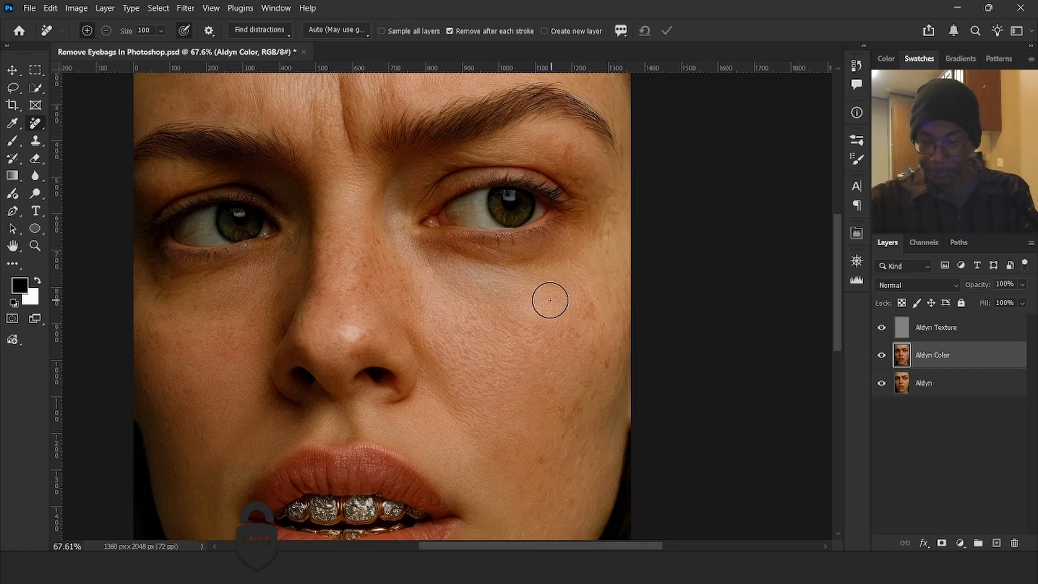
scroll(549, 298, "right", 1)
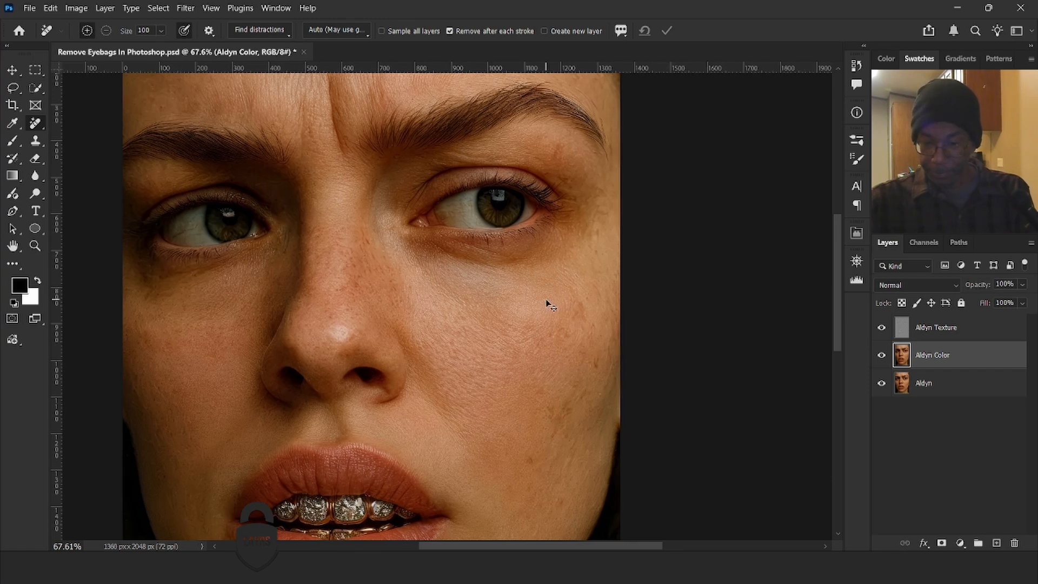
- Hide the Texture layer and remove uneven color patches on the subject's left cheek, beside the nose and under the eye on the Color layer
left_click(883, 328)
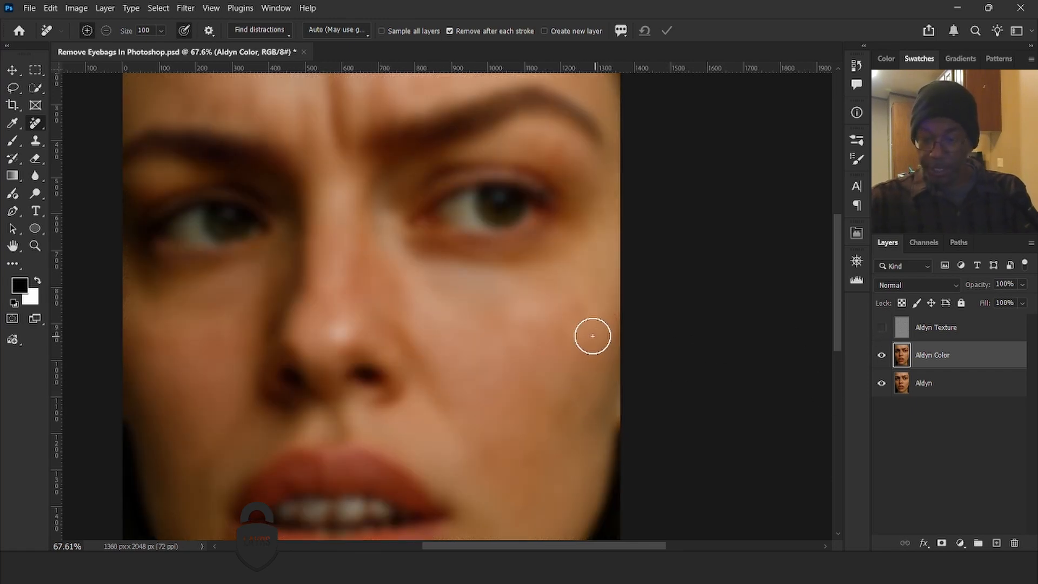
left_click_drag(578, 306, 579, 337)
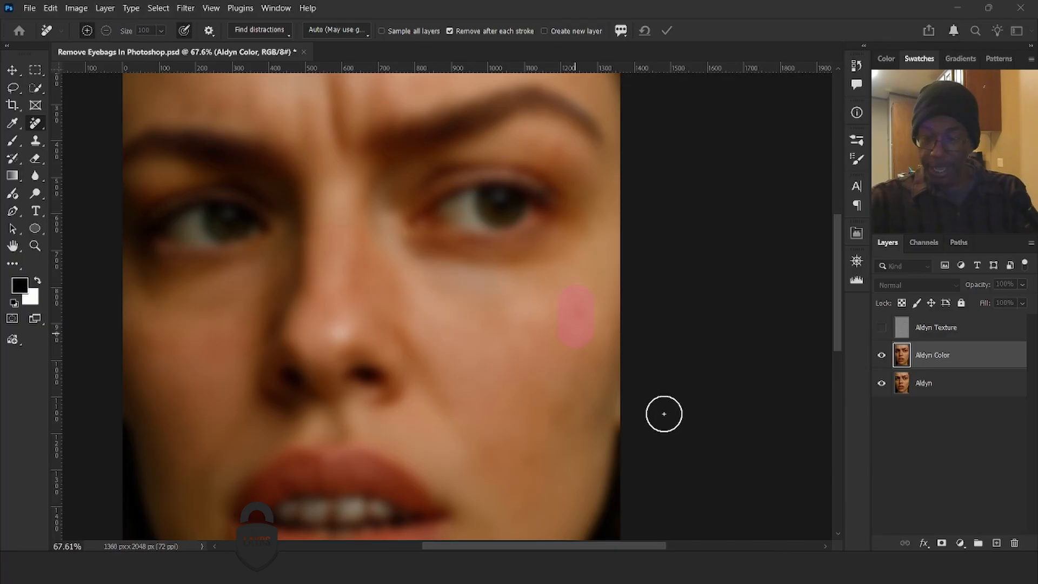
left_click_drag(580, 398, 556, 423)
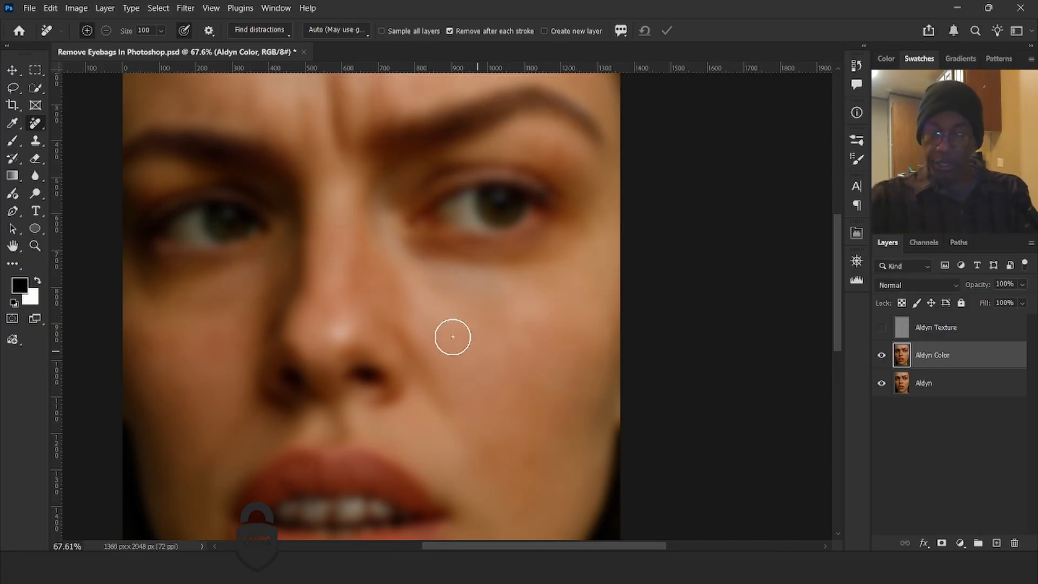
left_click_drag(394, 269, 397, 301)
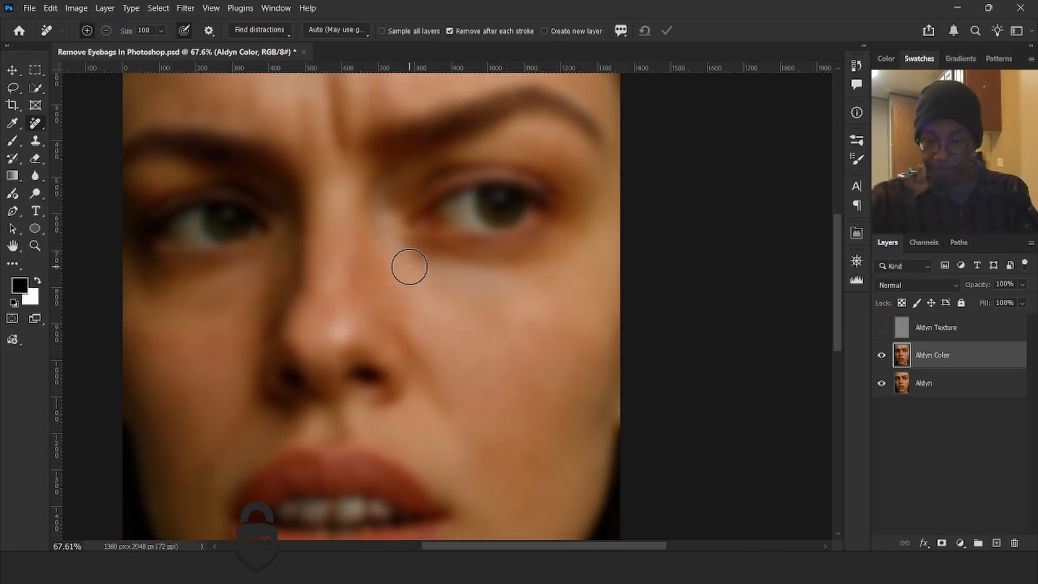
left_click_drag(407, 264, 426, 273)
left_click_drag(507, 294, 511, 311)
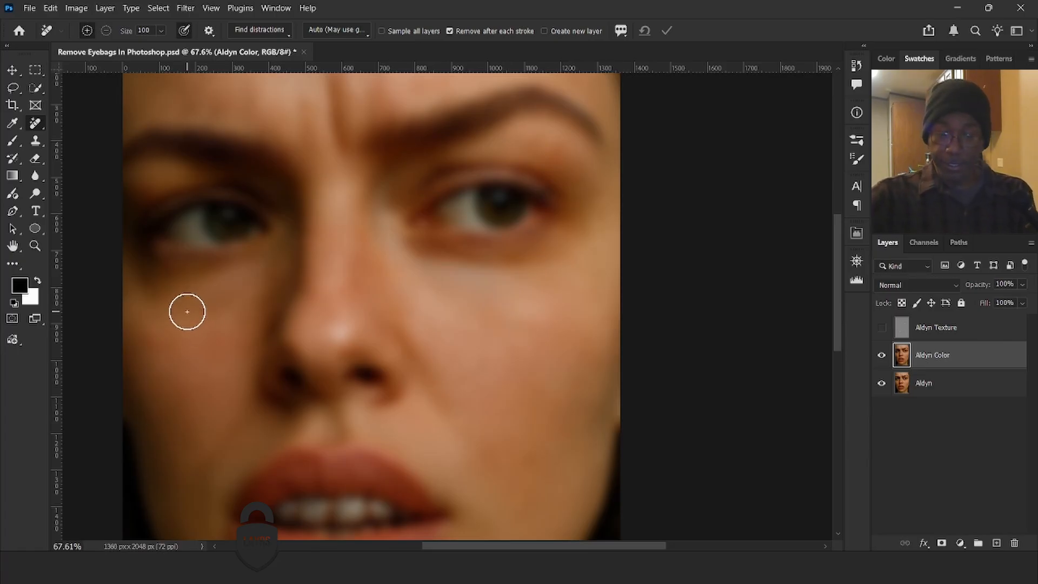
- Remove the dark patch under the subject's right eye and the uneven patches on the lower left cheek beside the mouth
left_click_drag(190, 310, 236, 287)
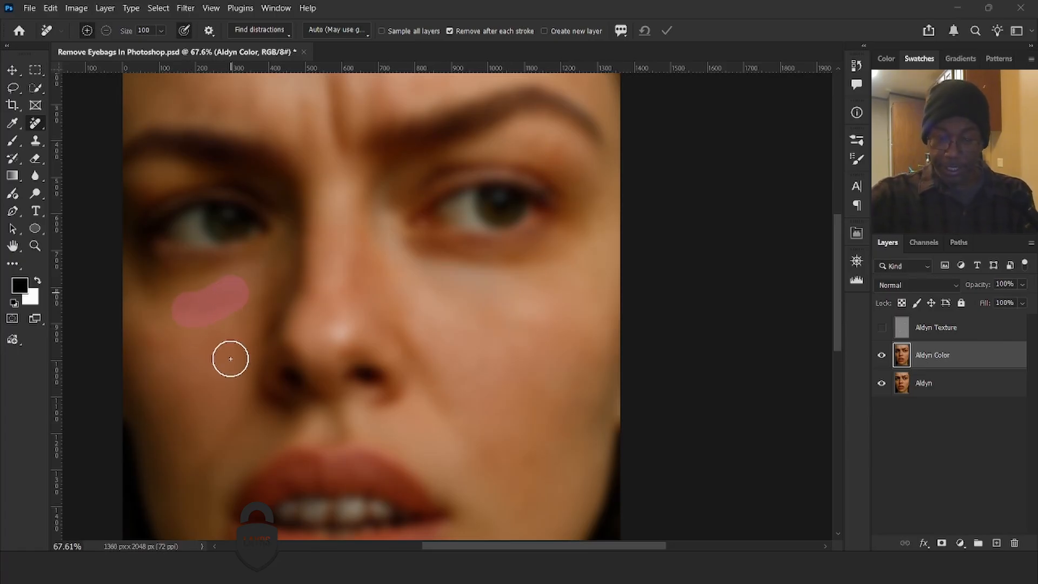
scroll(517, 431, "down", 3)
left_click_drag(488, 391, 528, 436)
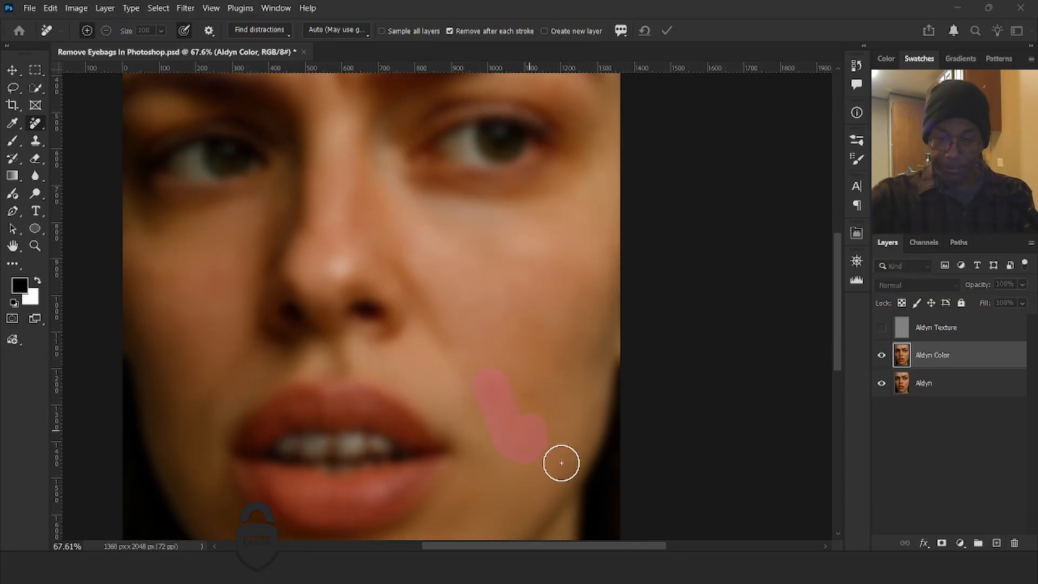
left_click_drag(556, 359, 528, 401)
scroll(550, 440, "down", 1)
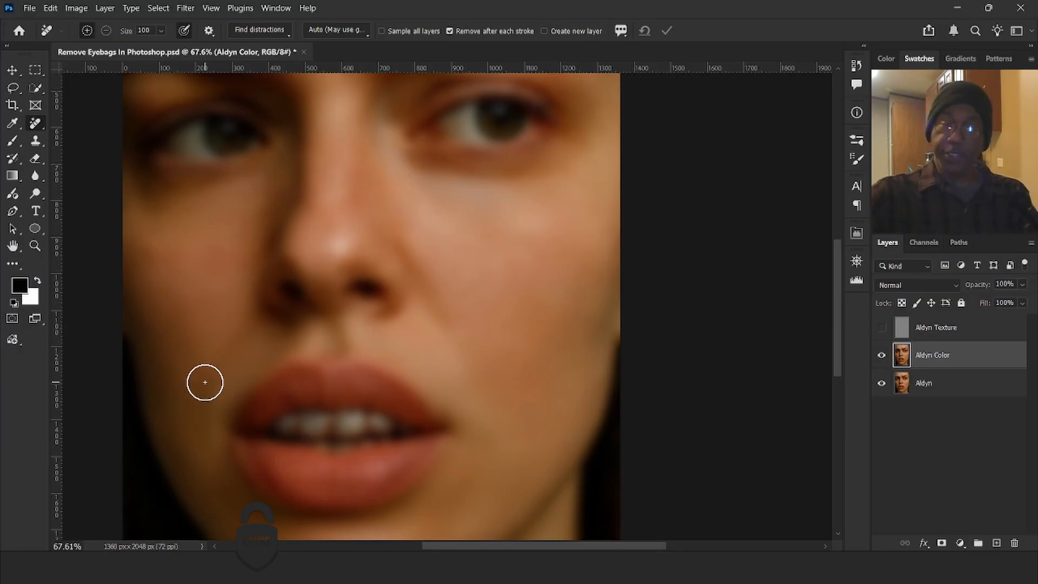
- Remove uneven color patches below the lips, between the subject's left eyebrow and eyelid, and under that eye's outer corner
scroll(422, 347, "up", 5)
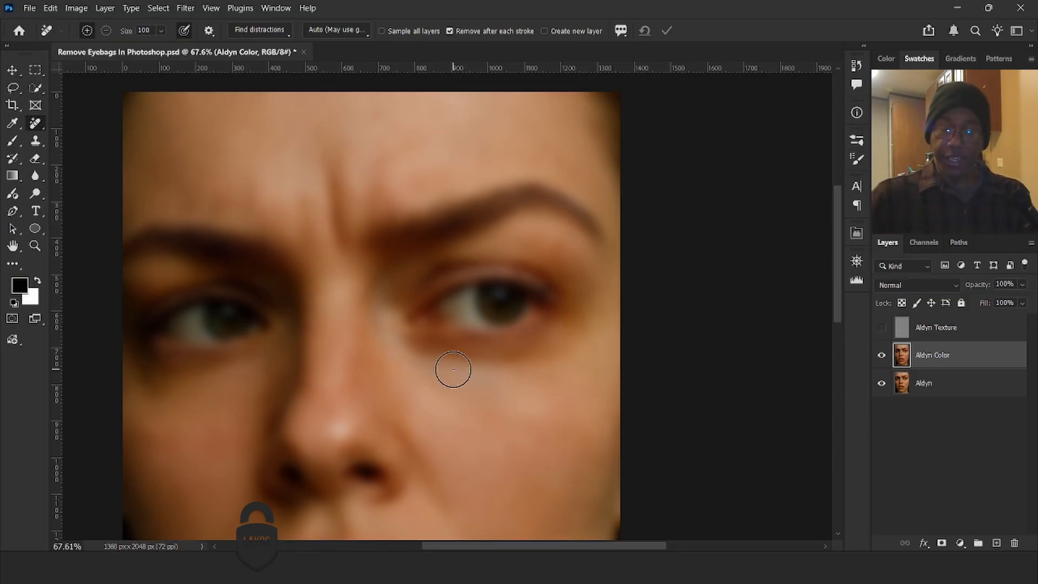
scroll(456, 339, "down", 5)
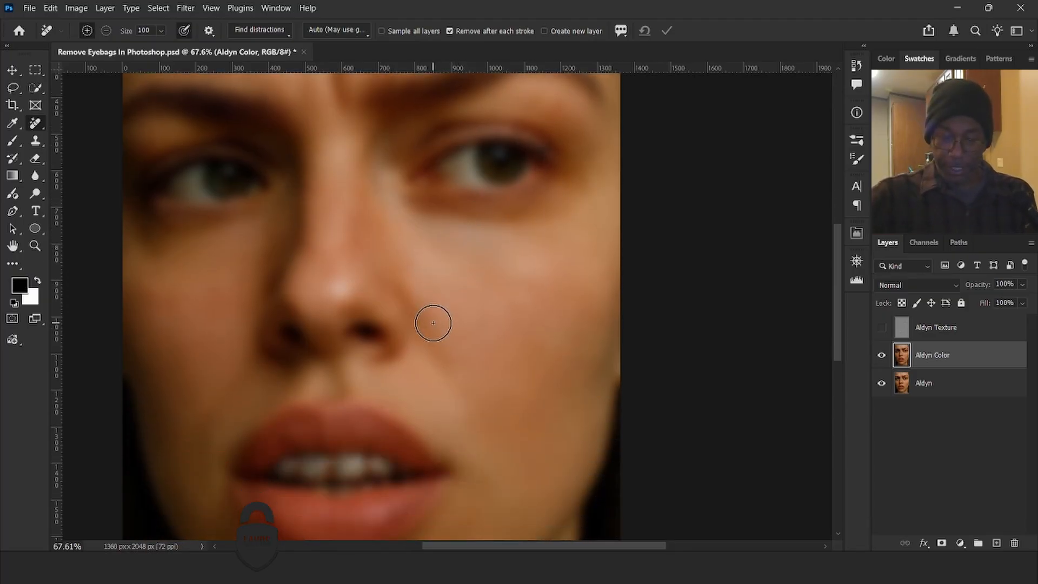
scroll(400, 325, "down", 3)
left_click_drag(407, 478, 433, 466)
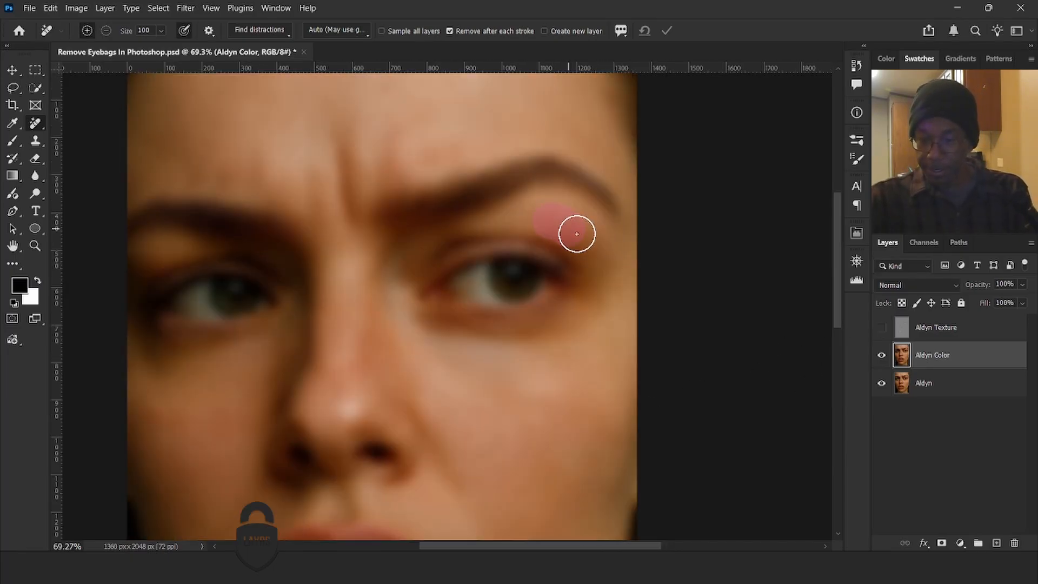
left_click_drag(575, 232, 479, 232)
left_click_drag(577, 301, 528, 316)
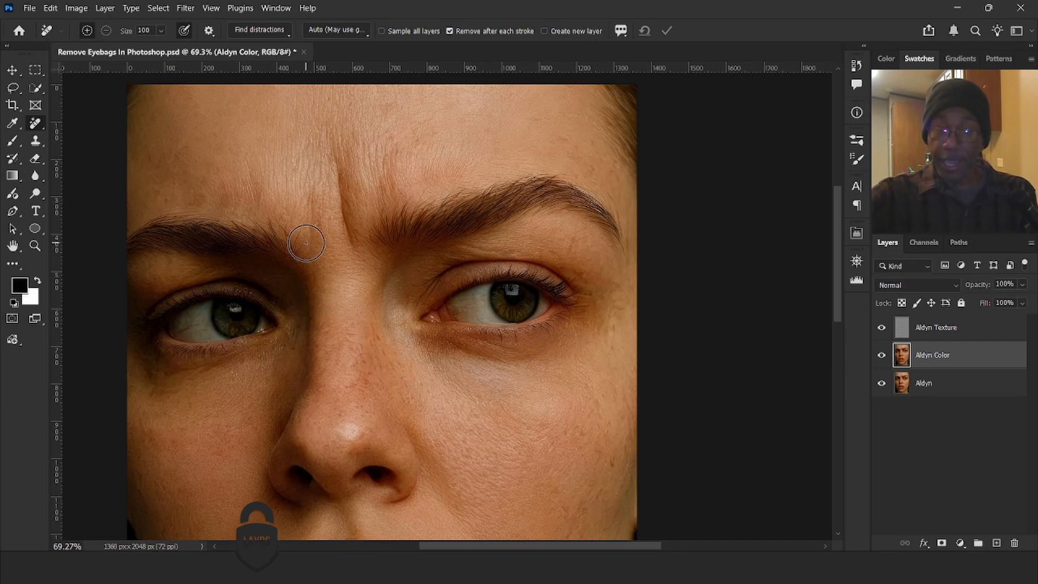
- Examine the retouched skin tones across the face with the Texture layer visible, both overall and close up around the eyes
scroll(319, 264, "down", 1)
scroll(324, 274, "down", 4)
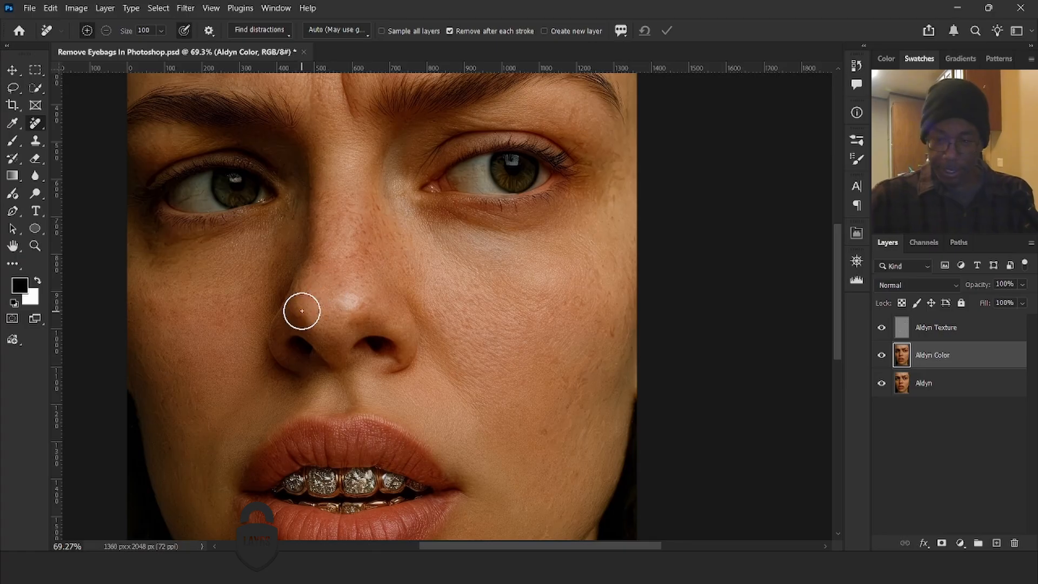
scroll(294, 286, "down", 1)
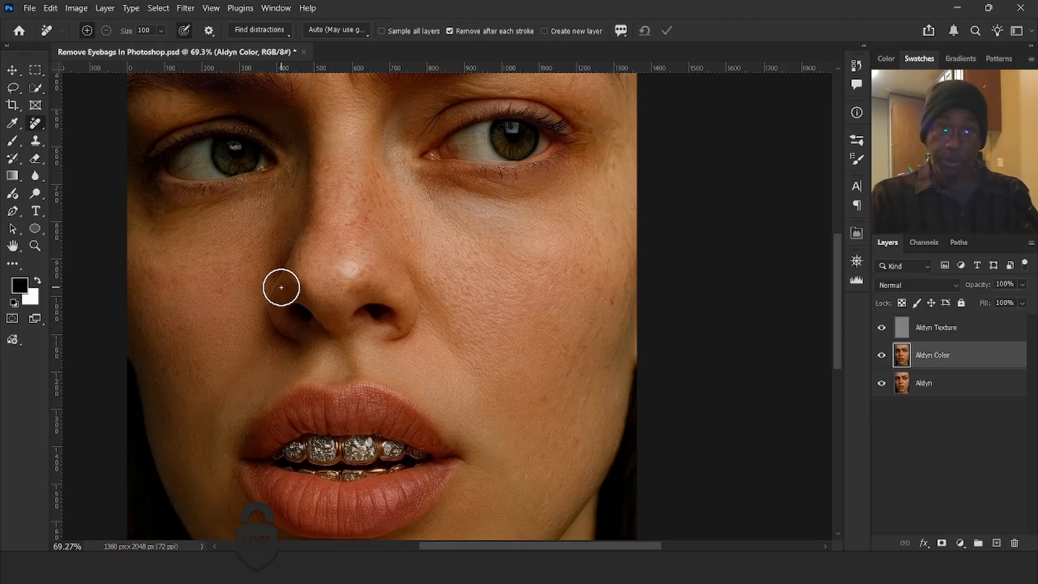
scroll(391, 373, "up", 1)
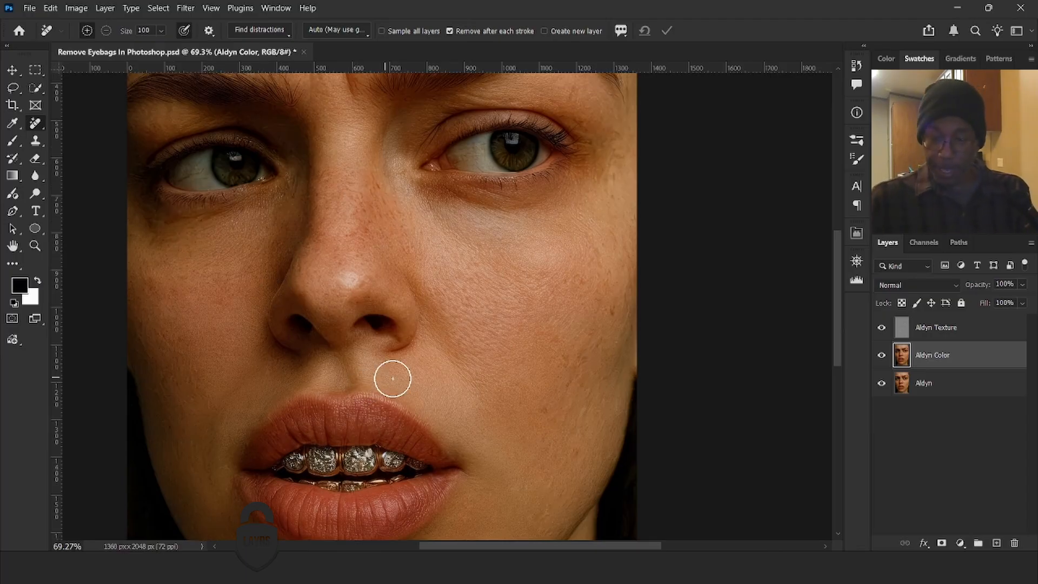
scroll(365, 334, "down", 2)
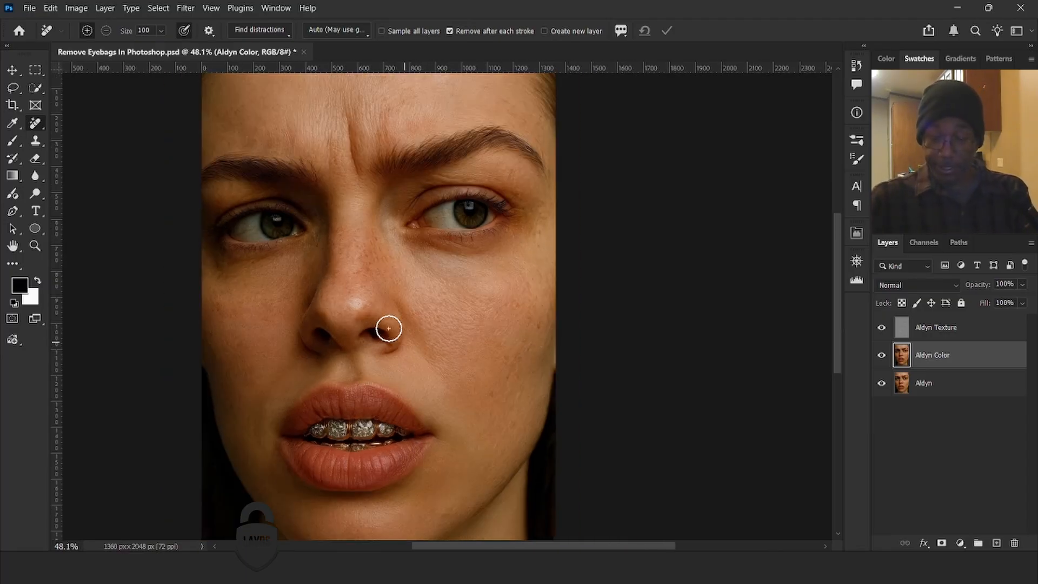
scroll(365, 322, "left", 2)
scroll(380, 324, "down", 1)
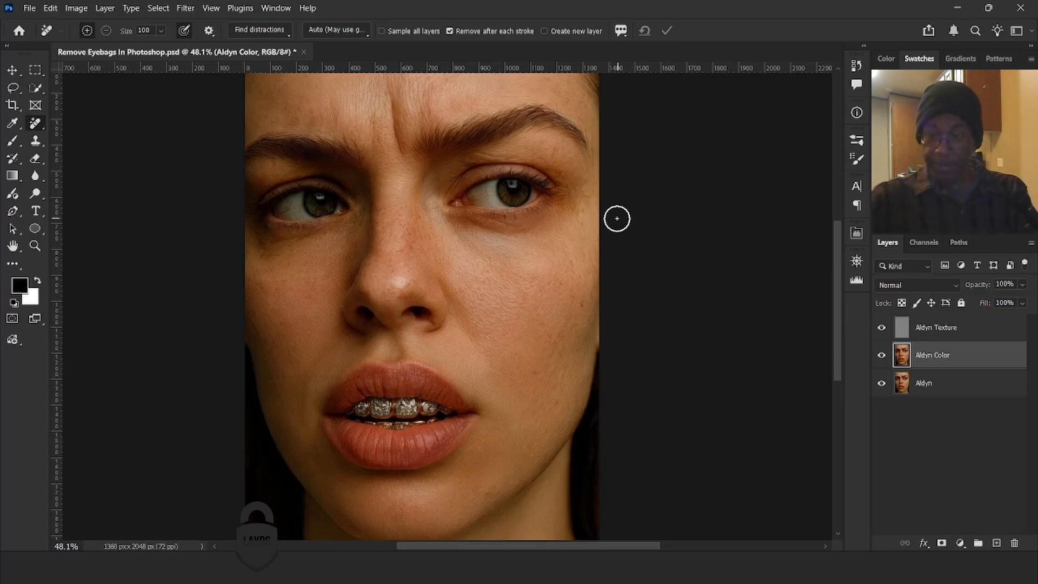
scroll(615, 210, "up", 2)
scroll(625, 273, "up", 2)
scroll(563, 271, "right", 2)
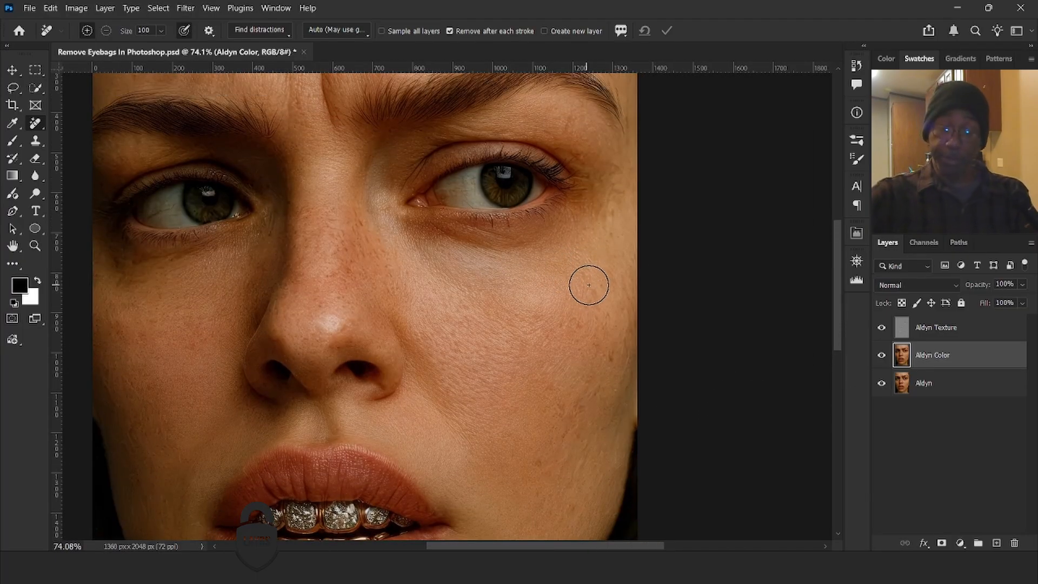
scroll(615, 247, "up", 2)
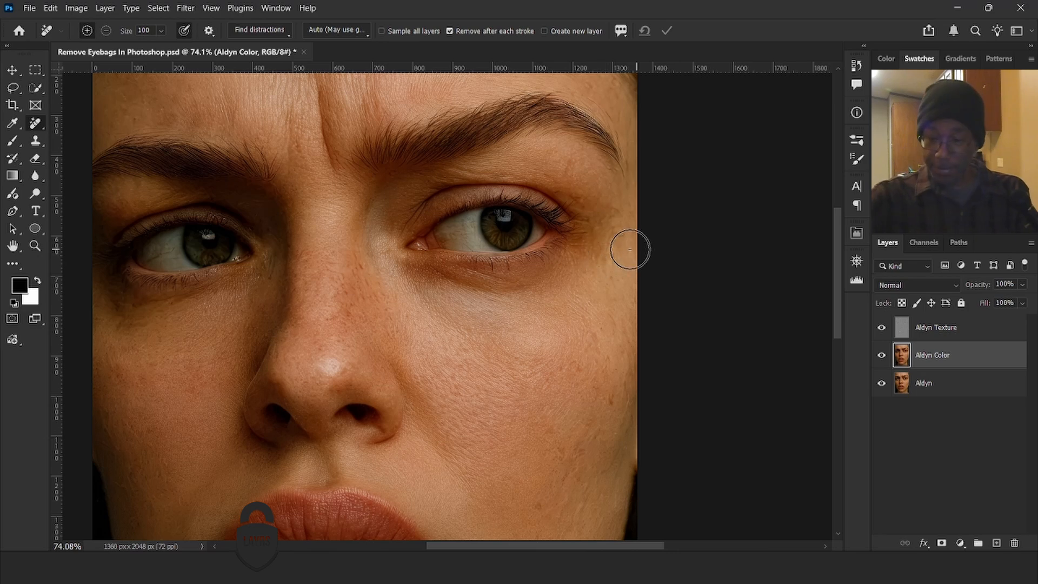
scroll(622, 247, "up", 1)
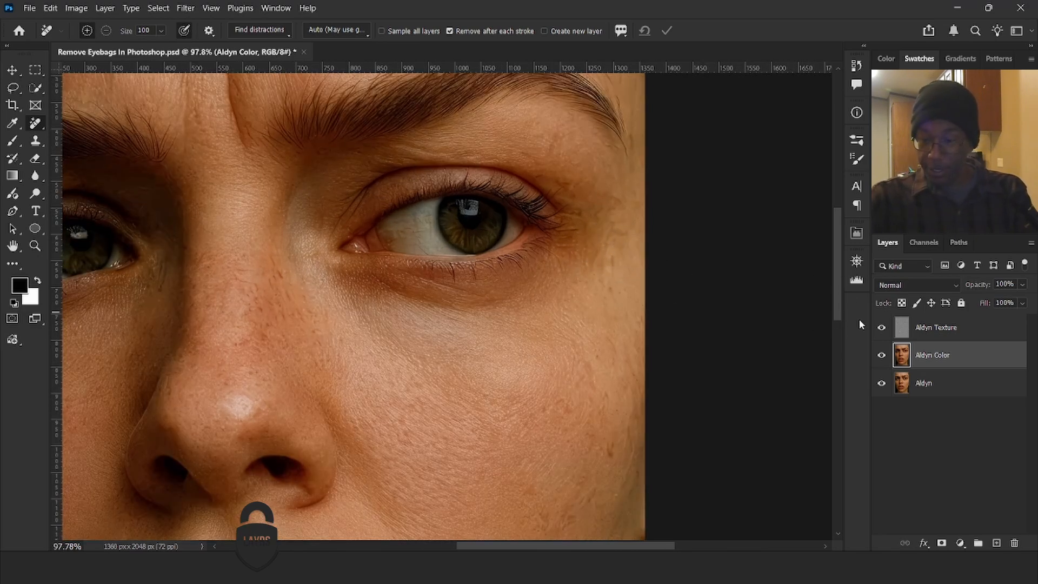
- With the Texture layer hidden, remove the uneven color patches beside the subject's left eye's outer corner and on the upper cheek below it, and restore the texture
left_click(882, 328)
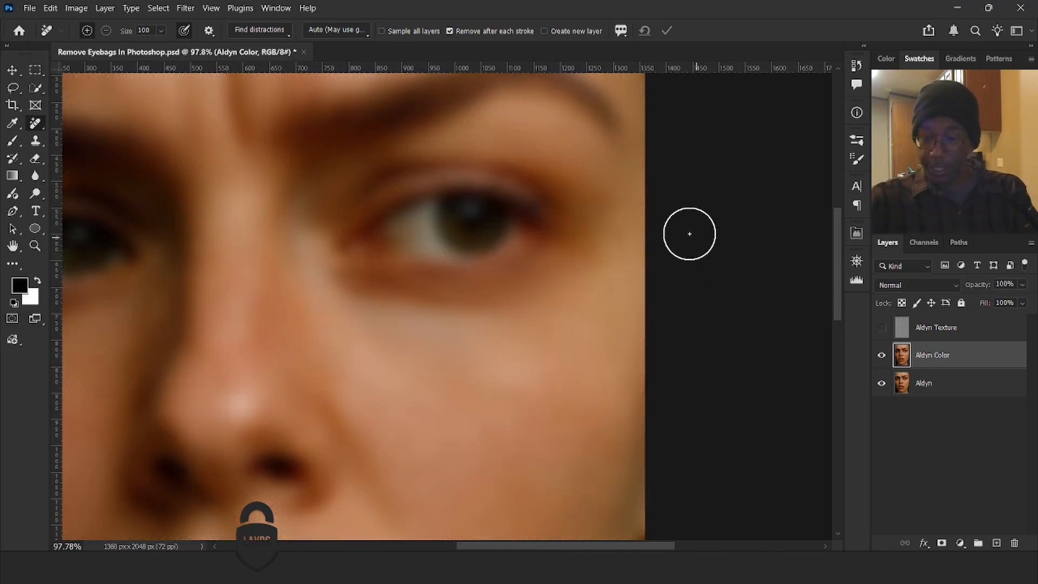
mouse_move(576, 163)
left_mouse_down()
mouse_move(586, 174)
mouse_move(627, 165)
left_mouse_up()
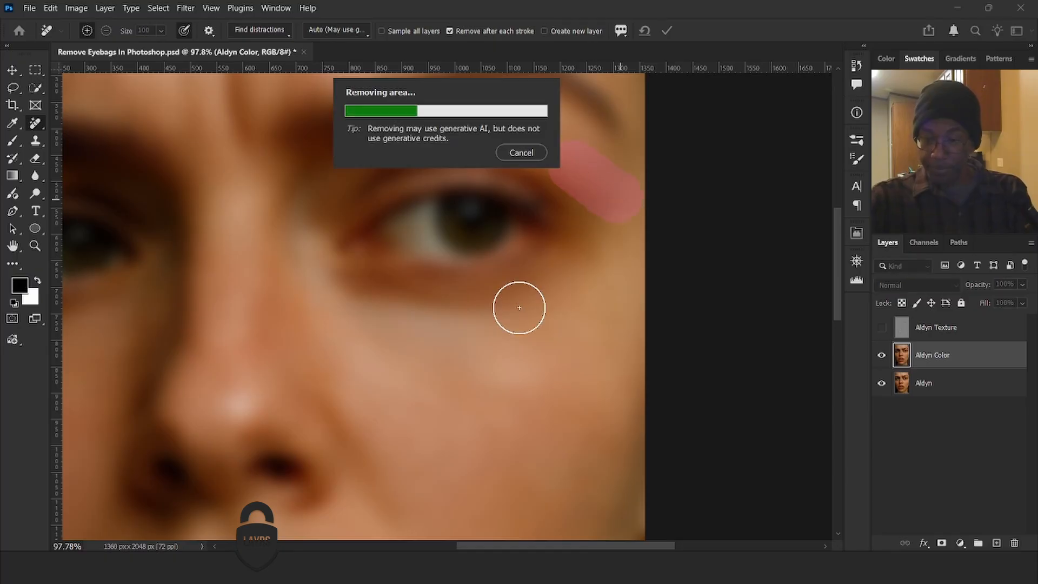
left_click_drag(519, 306, 624, 251)
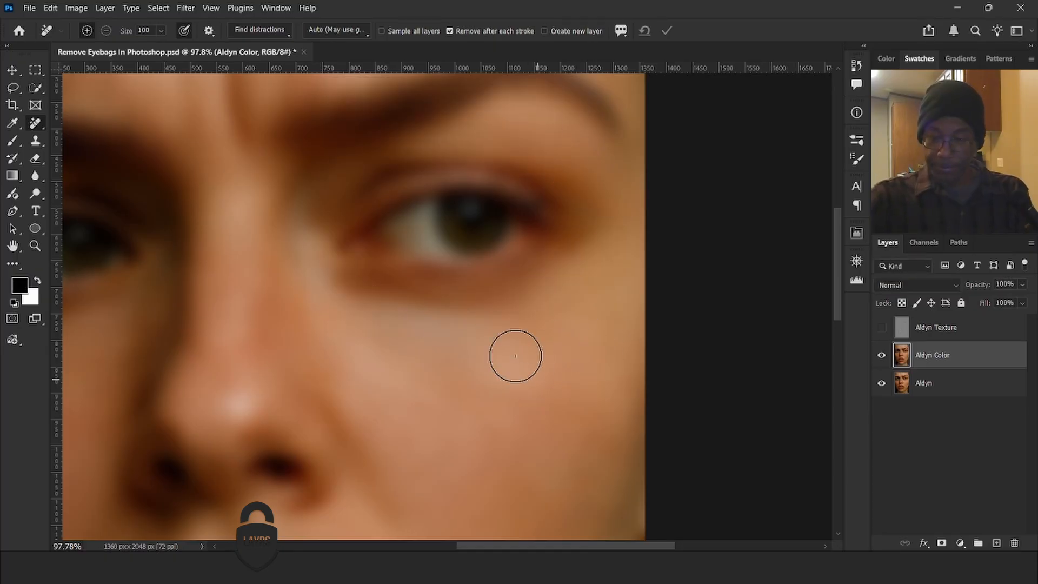
scroll(514, 353, "down", 2)
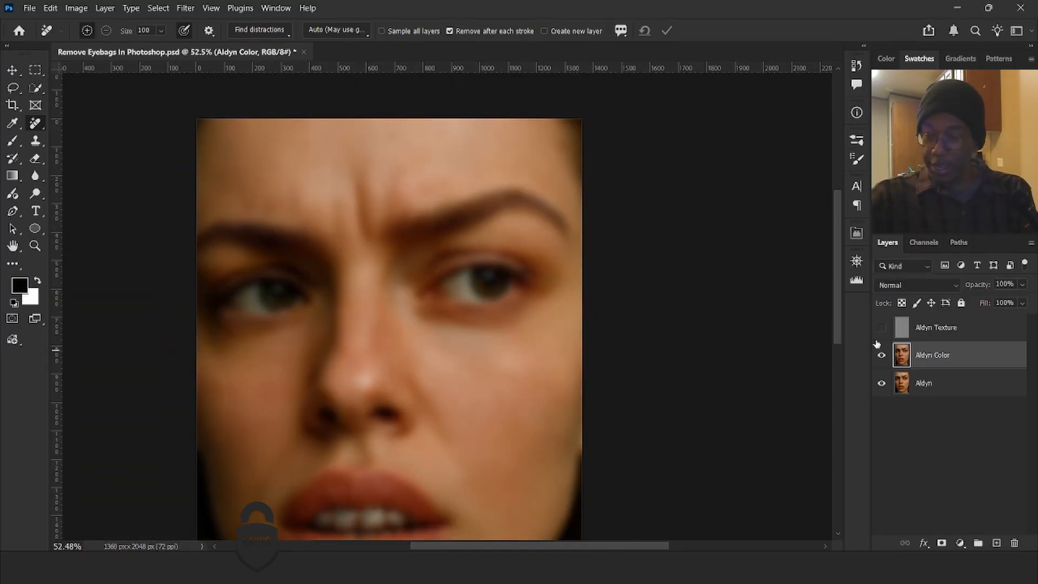
left_click(884, 331)
- Examine the retouched skin tones across the whole face and close up around the nose and the subject's right cheek, and hide the Texture layer
scroll(541, 350, "down", 1)
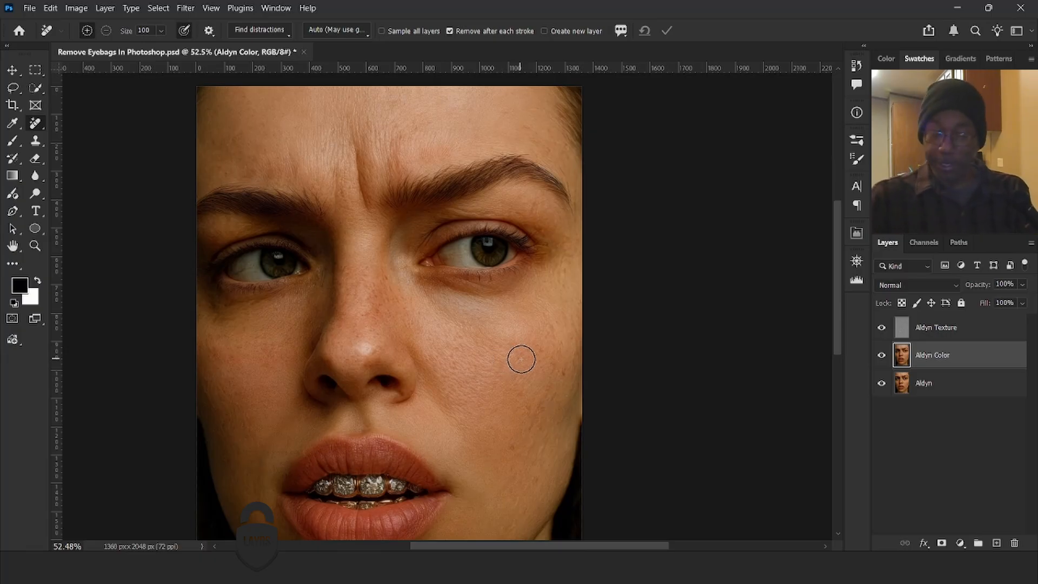
scroll(457, 354, "down", 1)
scroll(468, 348, "down", 1)
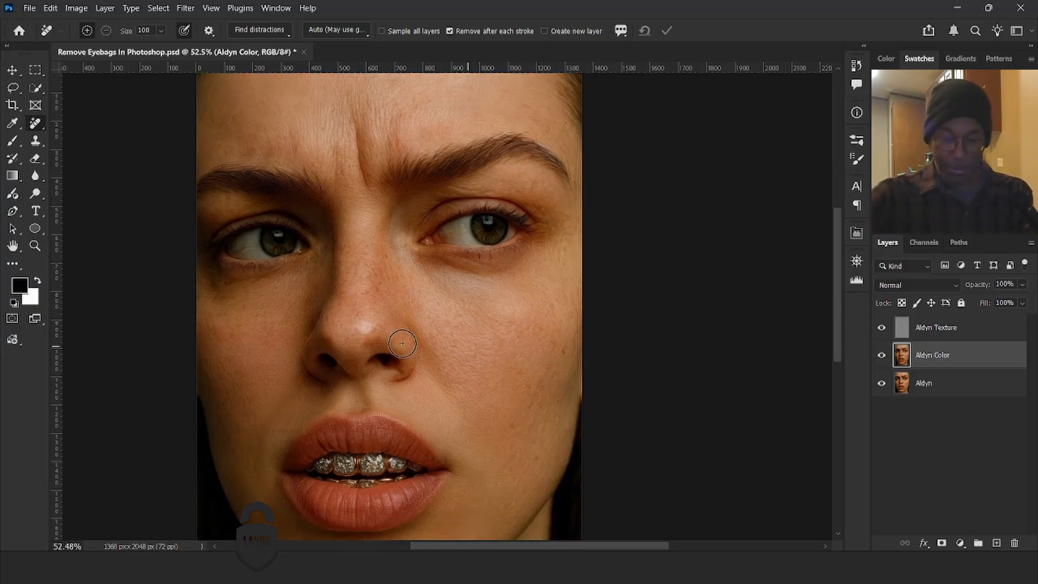
scroll(387, 357, "left", 3)
scroll(292, 323, "down", 1)
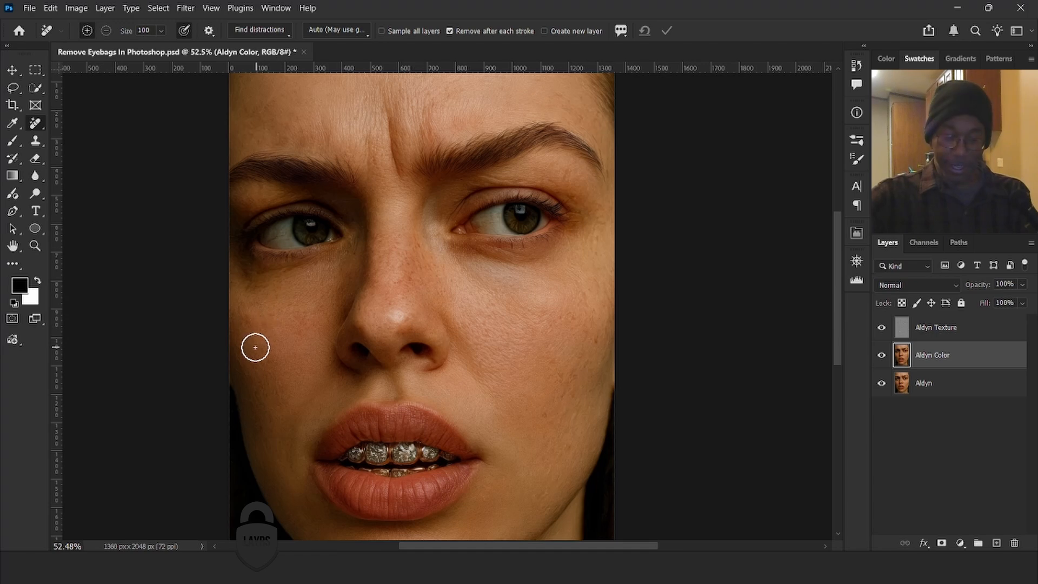
scroll(238, 337, "up", 1)
scroll(238, 337, "up", 2)
scroll(260, 329, "up", 1)
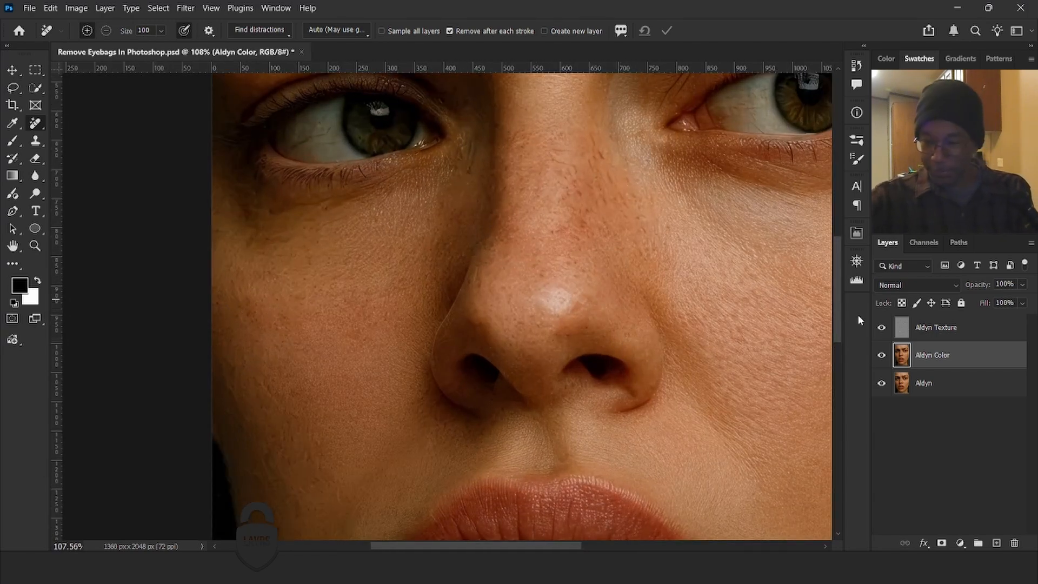
left_click(882, 327)
scroll(382, 424, "down", 4)
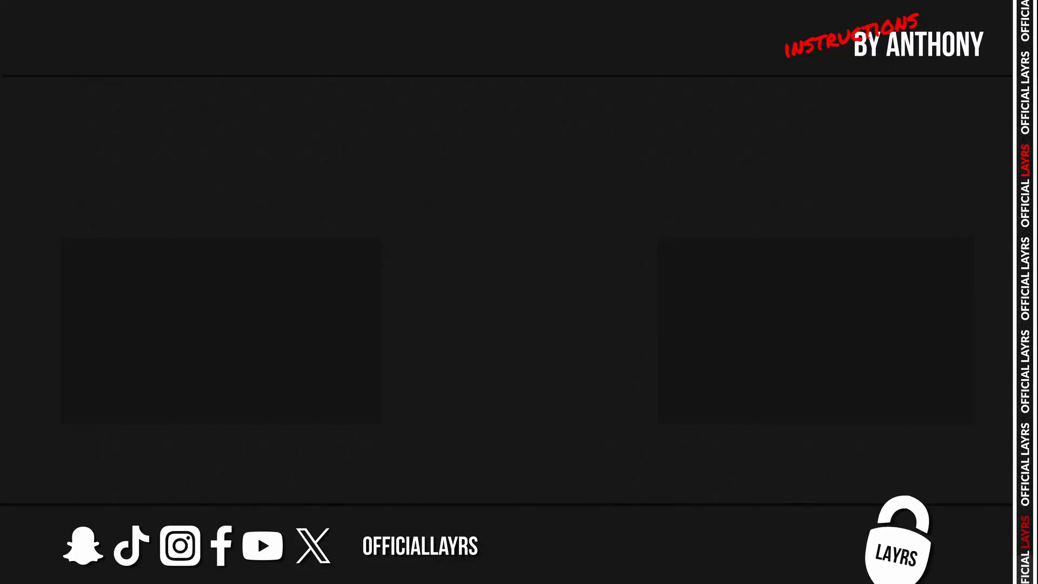